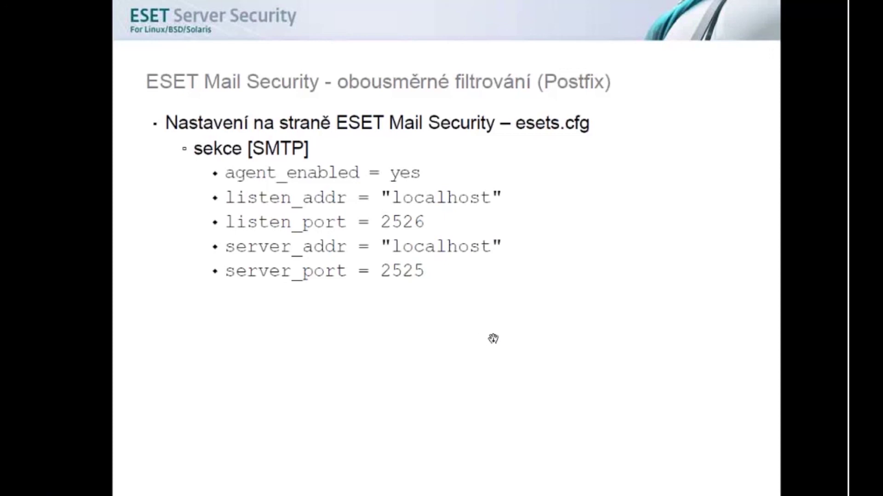
Step: Review the two-way filtering slides, back to the SMTP settings one, then switch to the Debian VM
key("Right")
key("Right")
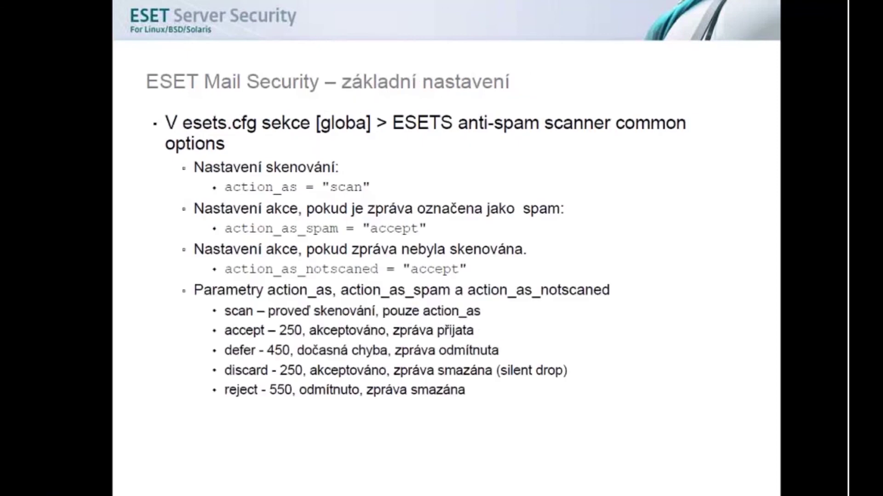
key("Left")
key("Left")
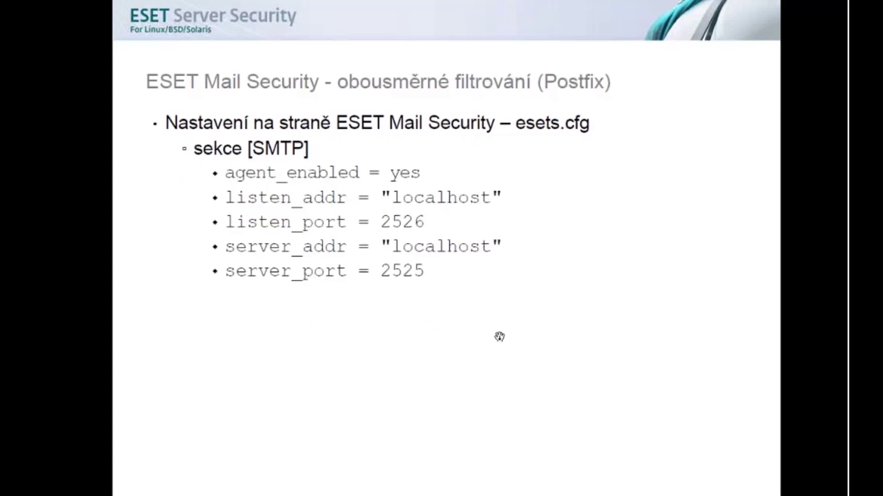
key("alt+Tab")
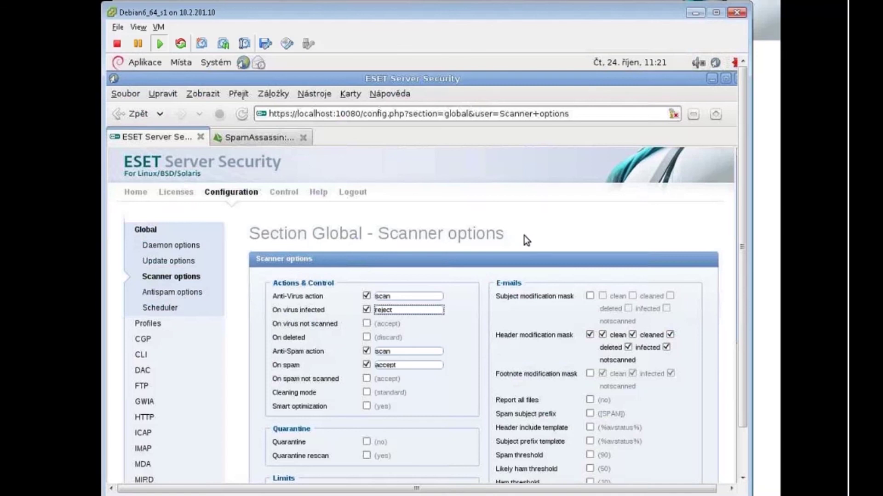
Step: Make the VM console full screen and load the Agent SMTP settings page
key("ctrl+alt+Return")
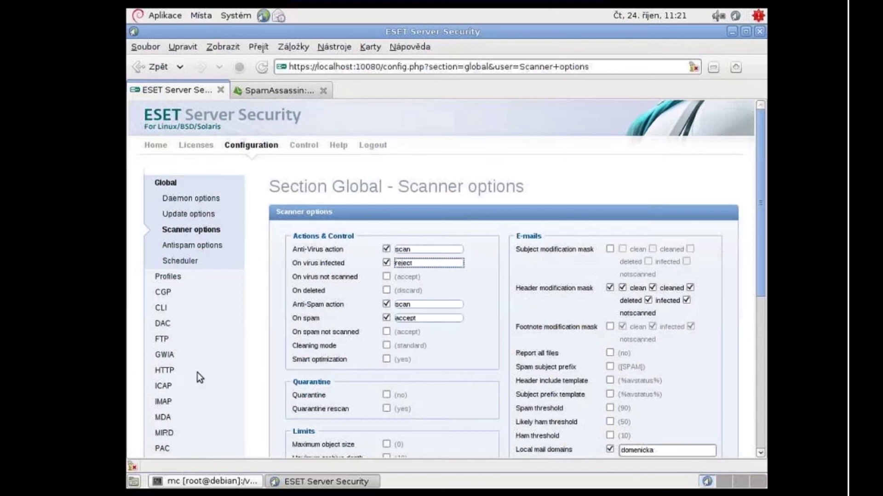
scroll(197, 372, "down", 1)
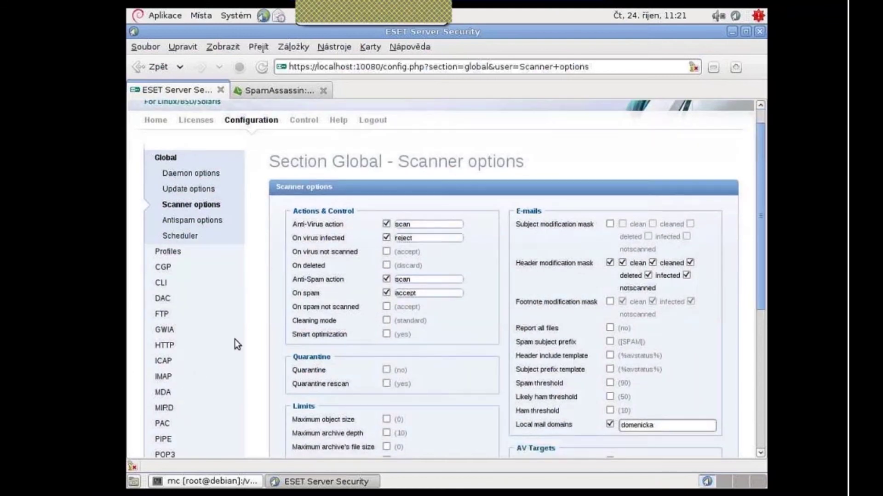
scroll(235, 339, "down", 4)
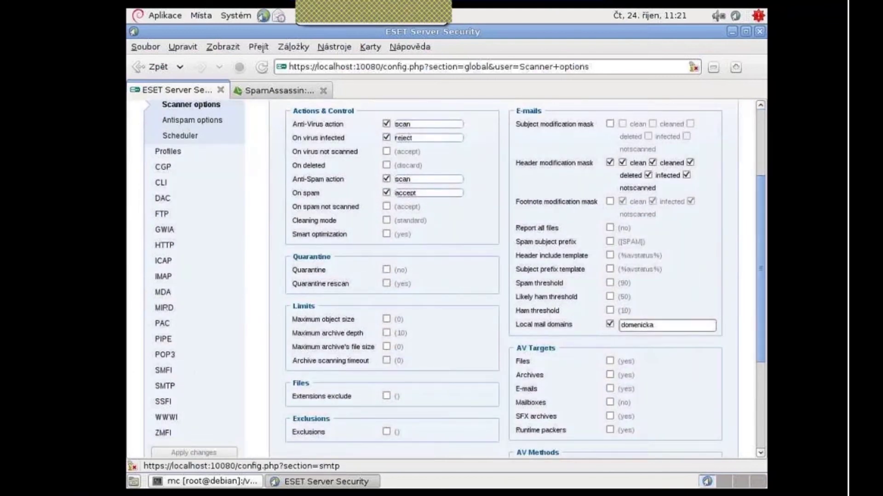
left_click(165, 386)
left_click(462, 251)
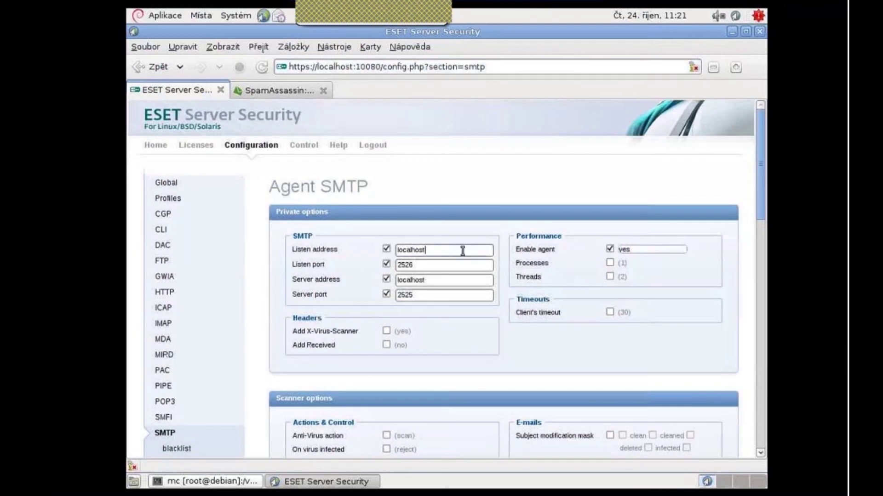
Step: Verify the agent's listen port 2526, server address localhost and server port 2525
scroll(510, 317, "down", 2)
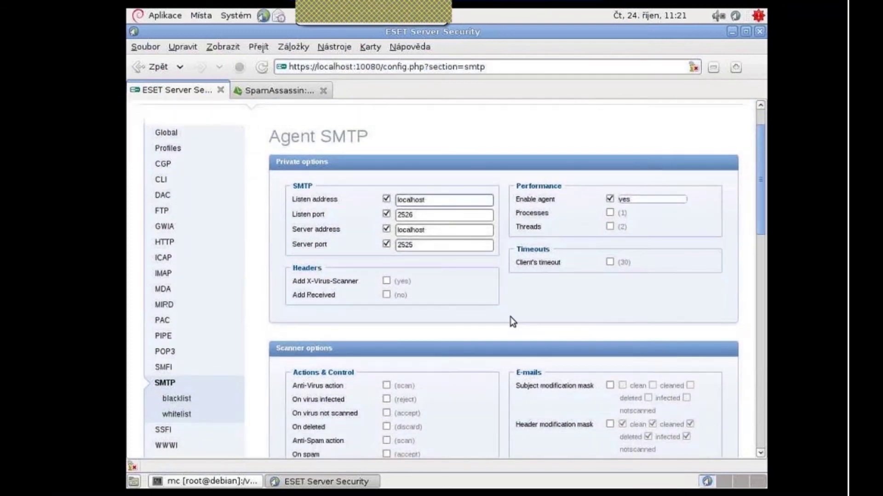
left_click(439, 214)
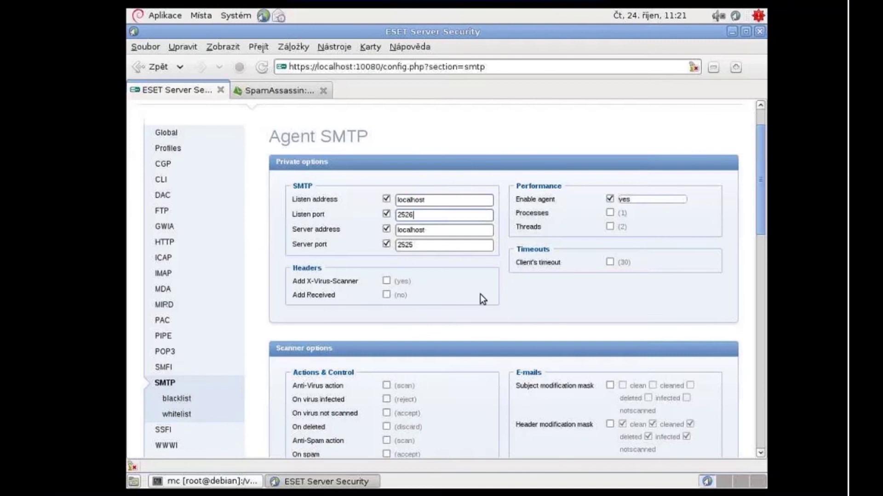
left_click(448, 231)
left_click(432, 245)
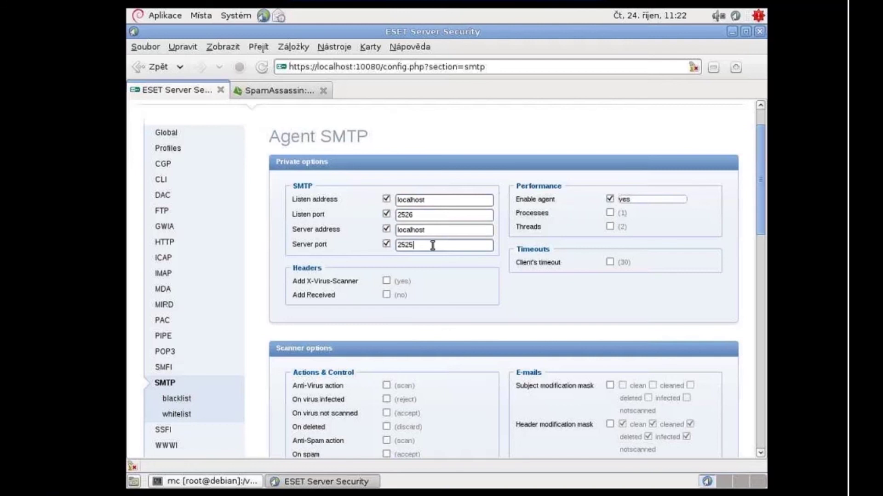
Step: Bring up the terminal showing the ESET config file with action_as = "scan"
scroll(432, 245, "down", 10)
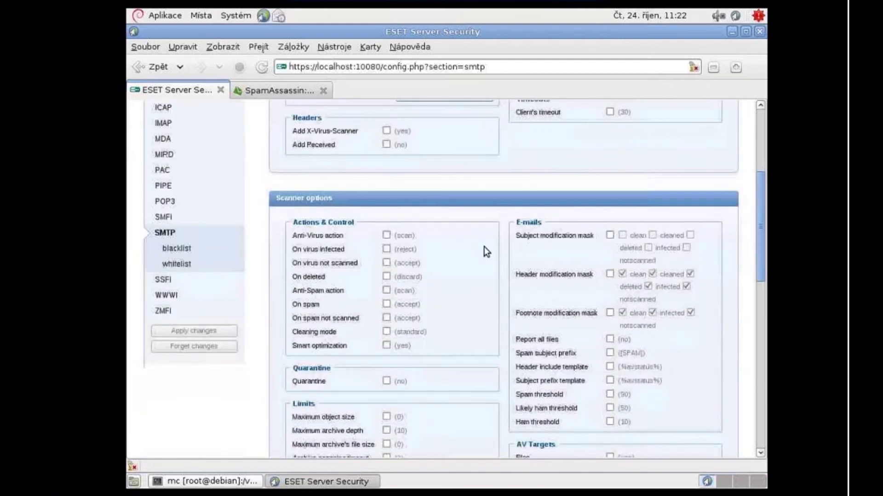
scroll(468, 320, "up", 10)
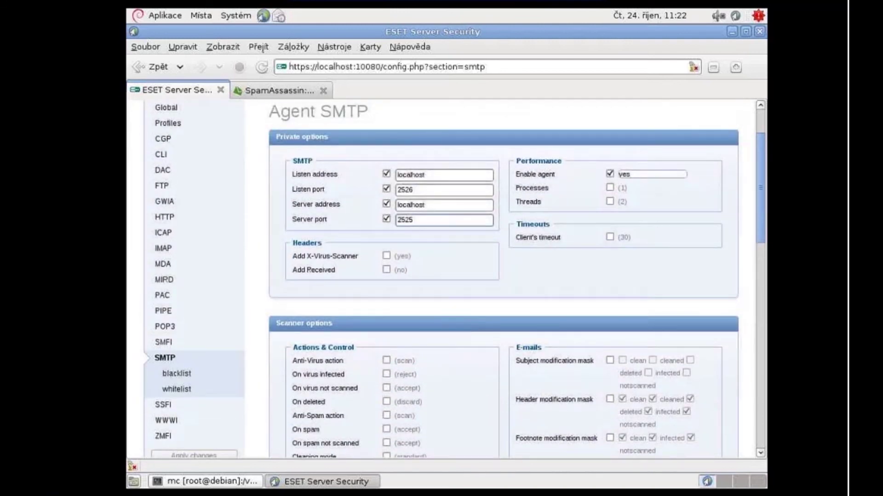
left_click(236, 483)
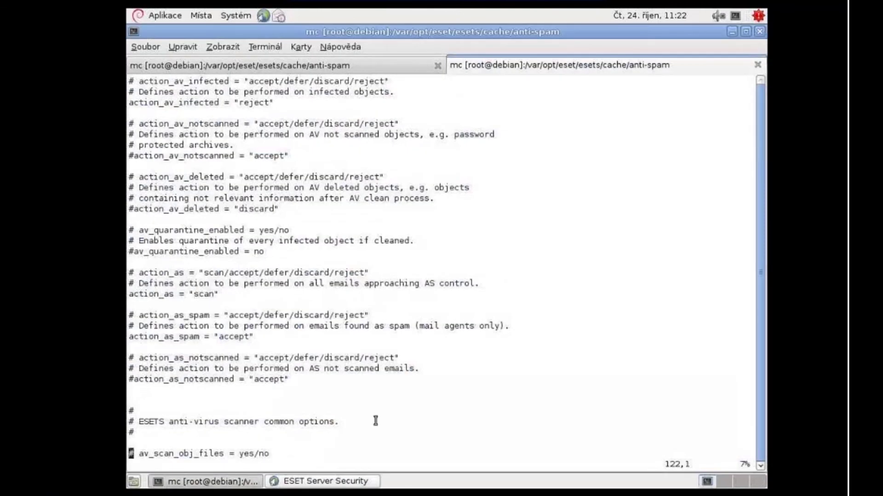
Step: Search the config file for /[smtp and move down to the agent_enabled line
type("/[smtp")
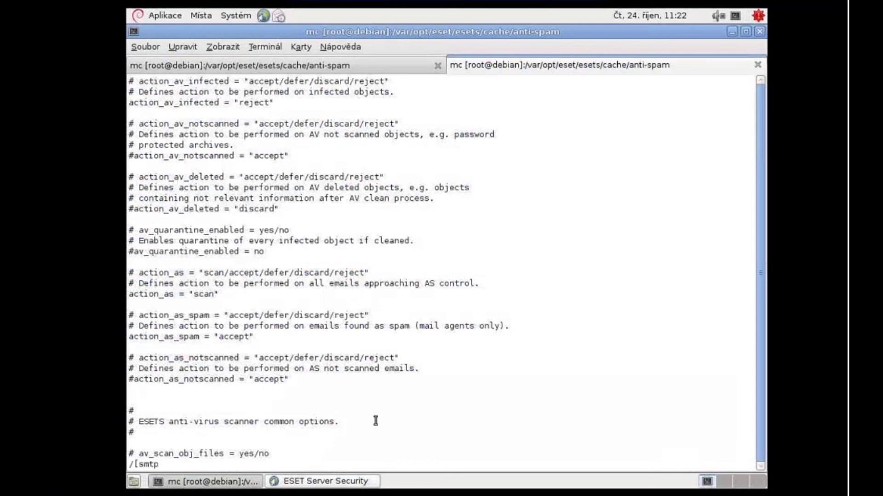
key("Return")
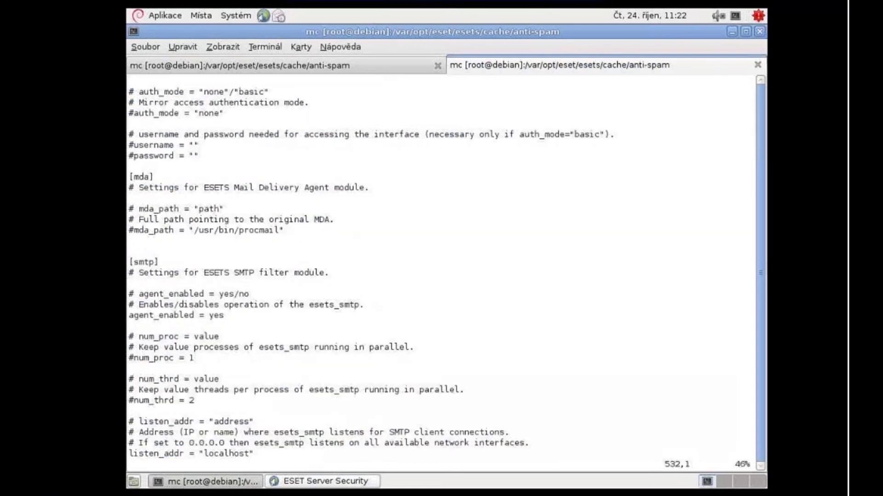
key("Down")
key("Down")
key("Down")
key("Down")
key("Down")
key("Down")
key("Down")
key("Down")
key("Down")
key("Down")
key("Down")
key("Down")
key("Down")
key("Down")
key("Down")
key("Down")
key("Down")
key("Down")
key("Down")
key("Down")
key("Down")
key("Down")
key("Down")
key("Down")
key("Down")
key("Down")
key("Down")
key("Down")
key("Down")
key("Down")
key("Down")
key("Down")
key("Down")
key("Down")
key("Down")
key("Down")
key("Down")
key("Down")
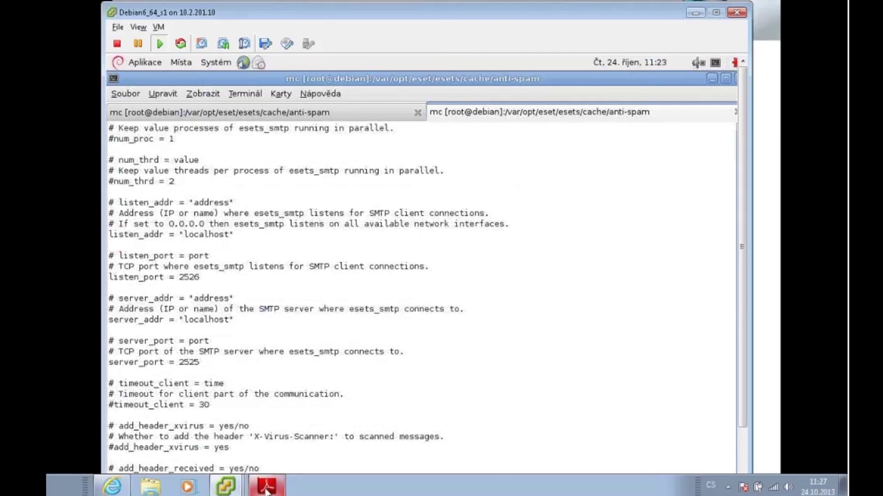
Step: Return to the slides and advance to the Postfix main.cf content_filter = smtp:[127.0.0.1]:2526 slide
left_click(267, 486)
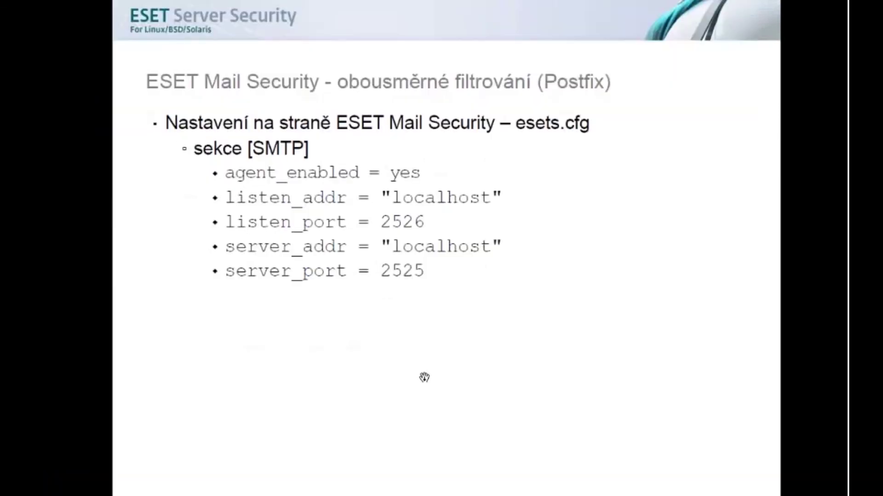
key("Right")
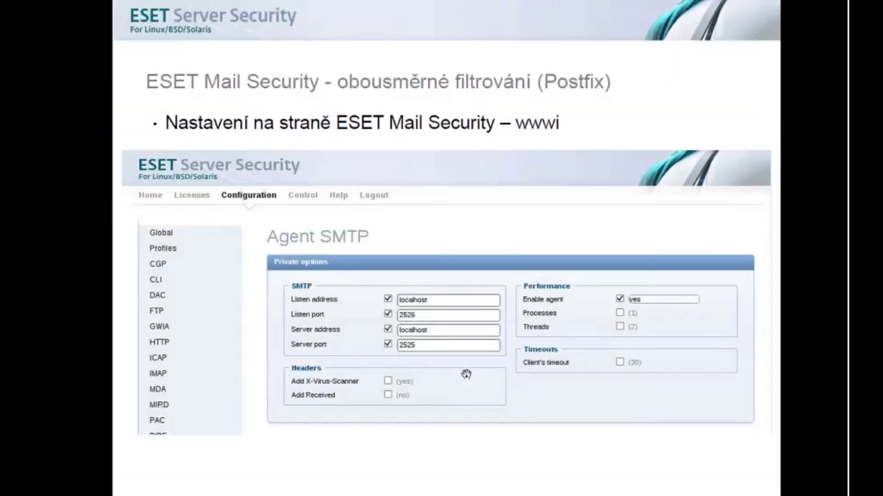
key("Right")
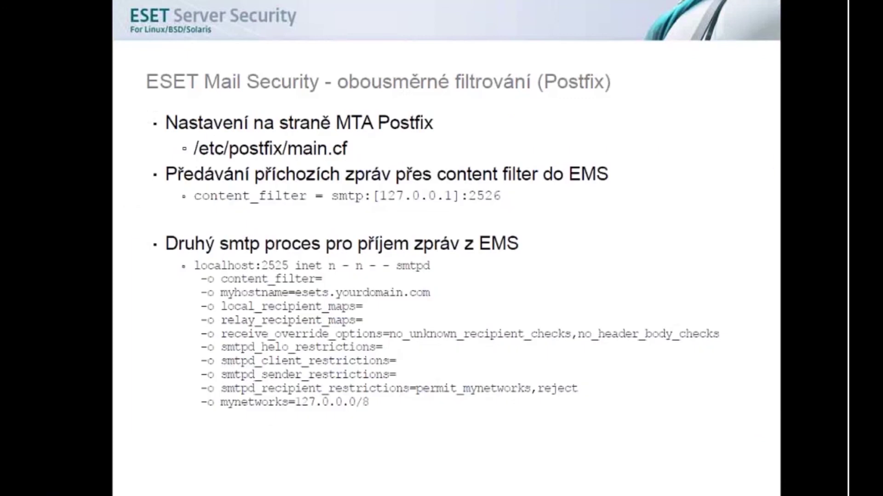
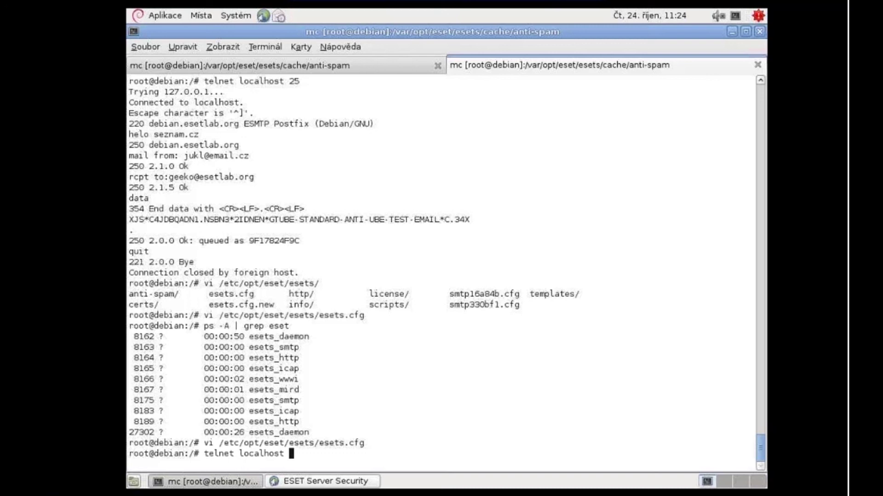
Step: Telnet to localhost port 2526, confirm the Postfix banner, and quit
type("2526")
key("Return")
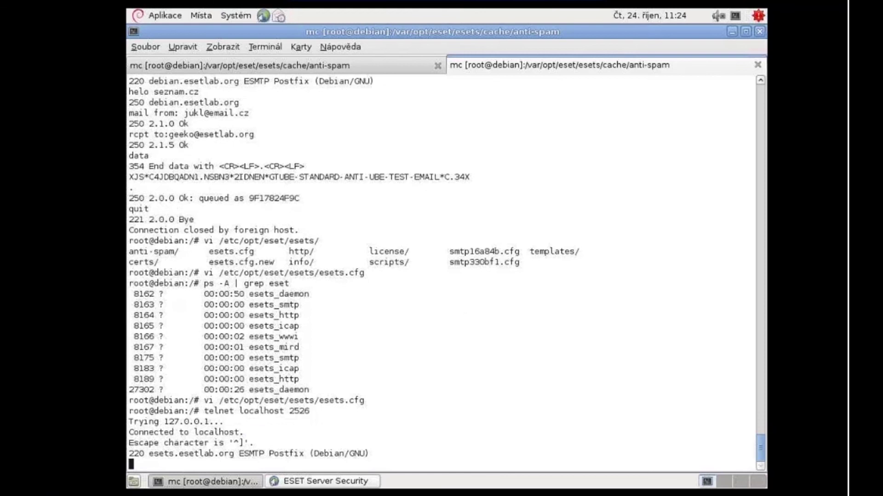
type("quit")
key("Return")
Step: Test localhost port 2525 the same way, getting the Postfix banner, then quit
key("Up")
key("BackSpace")
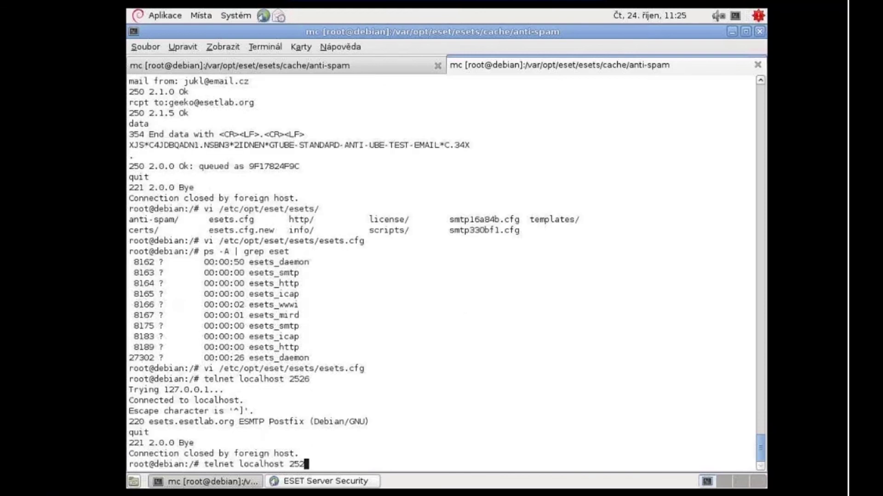
type("5")
key("Return")
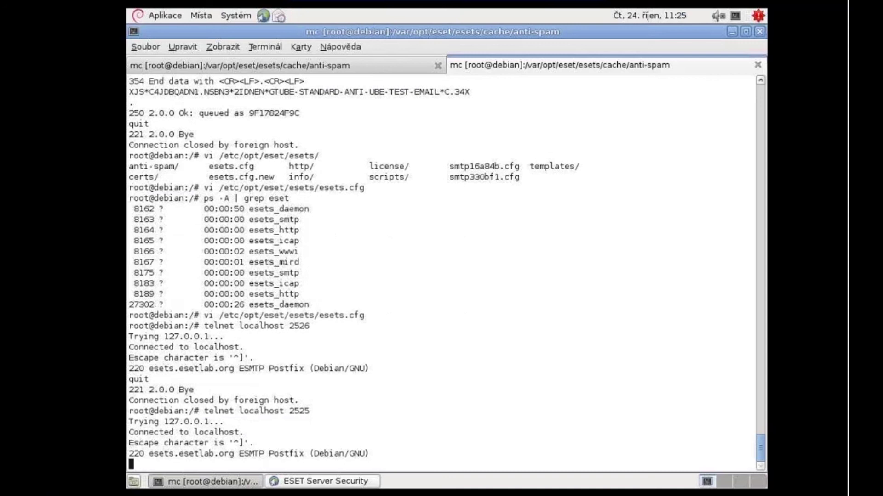
type("quit")
key("Return")
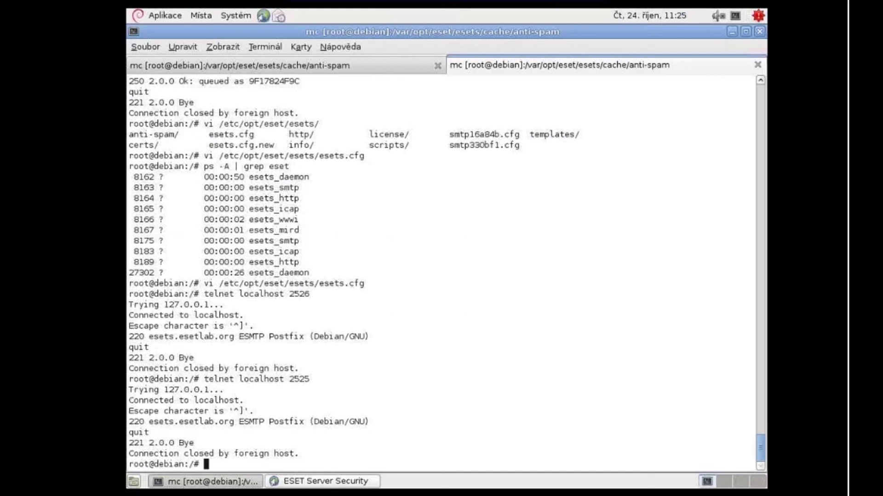
type("telnet localhost 25")
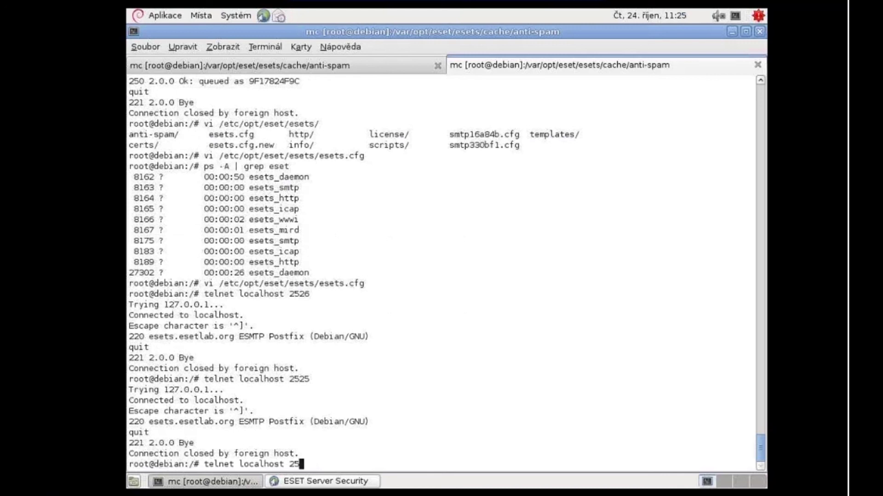
Step: Open an SMTP session on port 25, greet with 'helo seznam.cz' and give the sender address
key("Return")
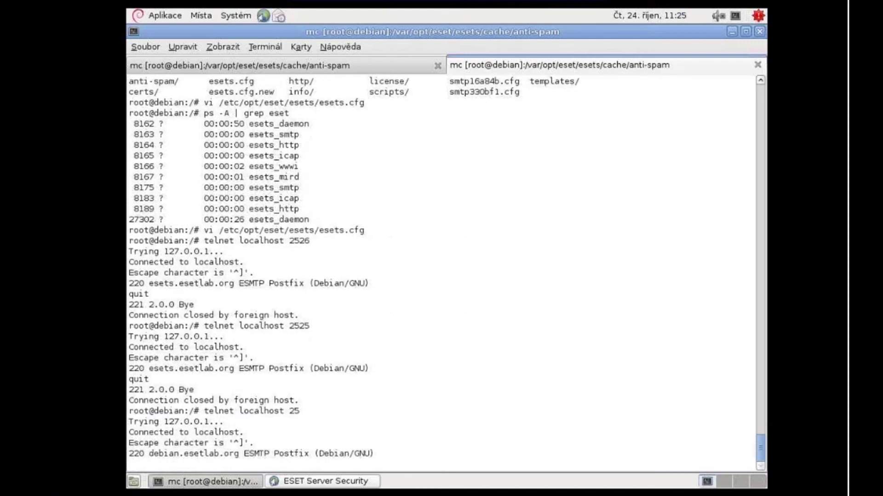
type("helo seznam.cz")
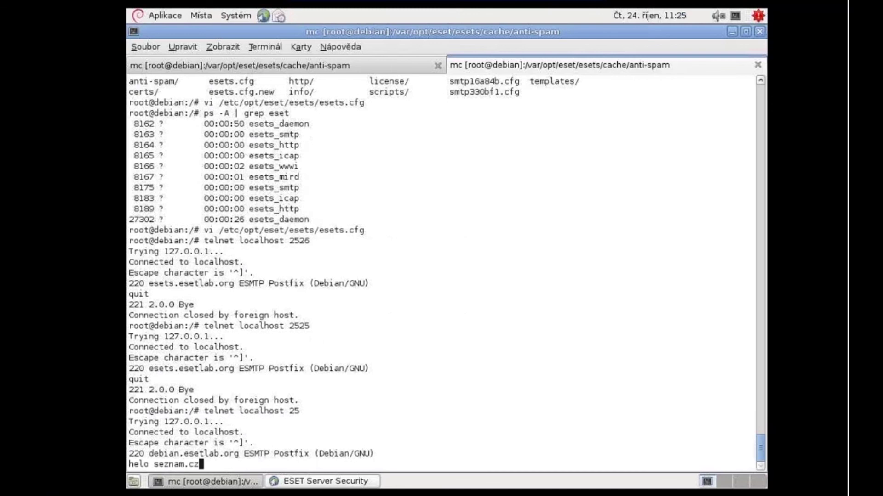
key("Return")
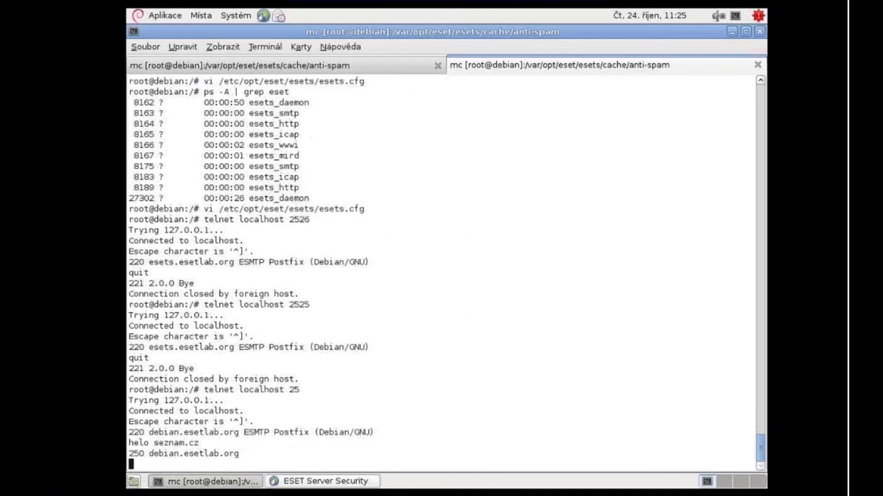
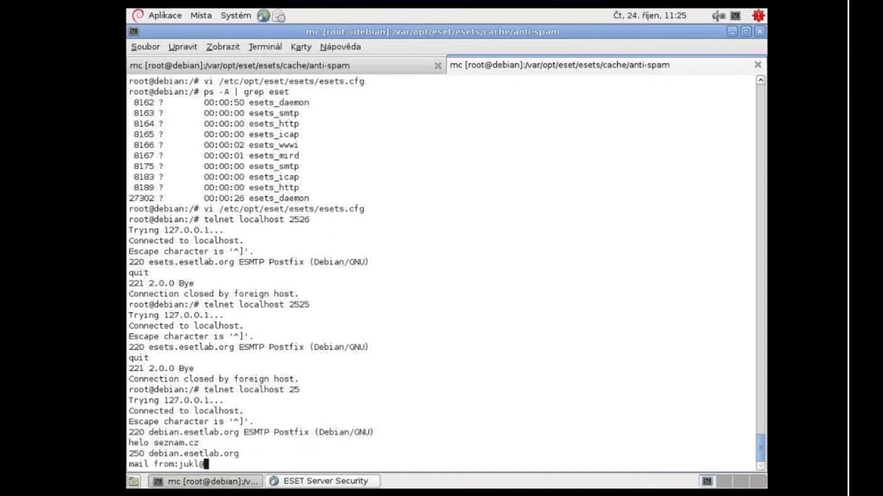
key("Return")
Step: Give the recipient address after a mistyped rcpt command, then issue 'data' to begin the message
type("rc")
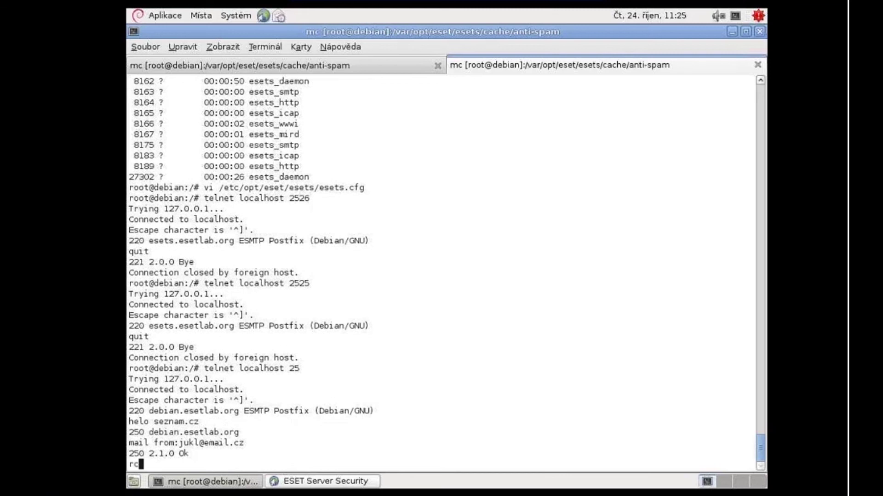
type("pr")
key("Return")
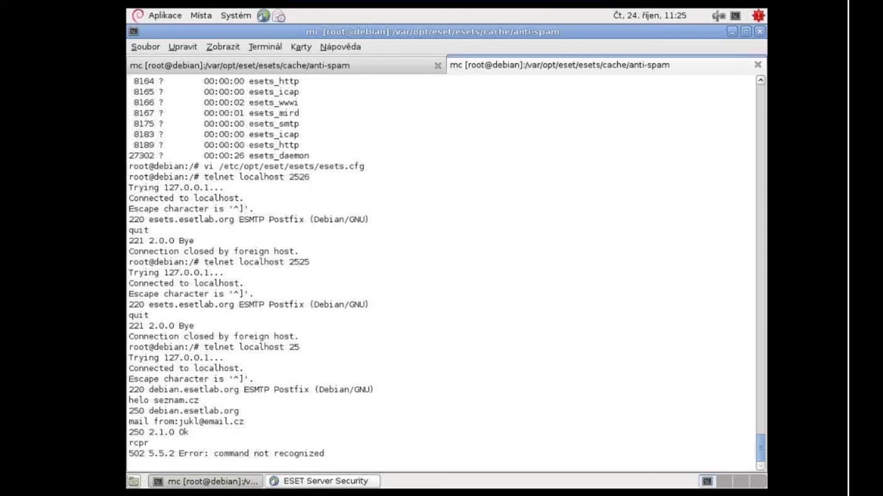
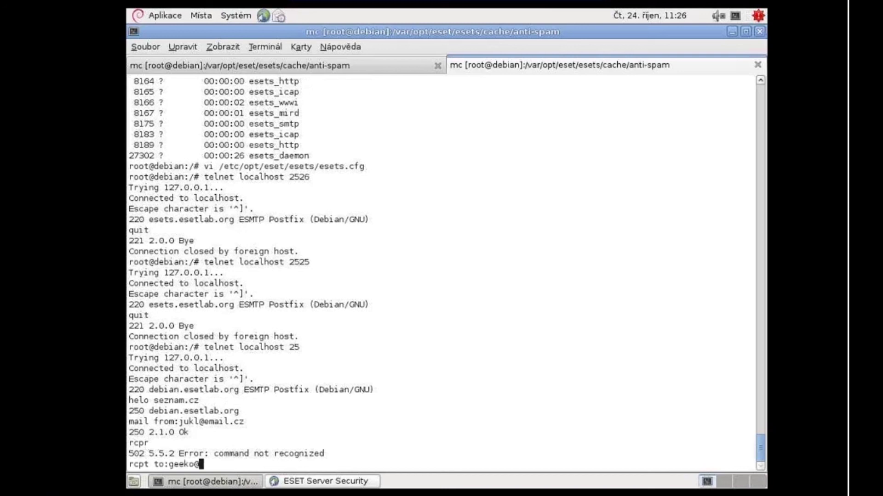
key("Return")
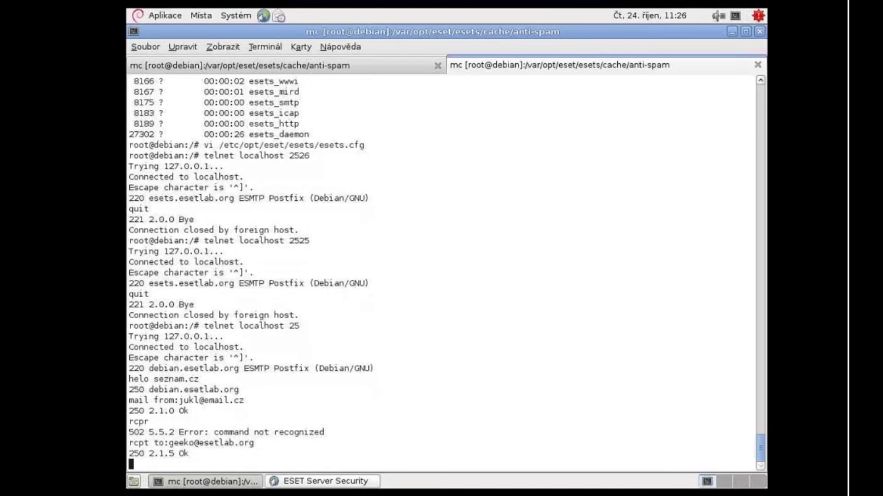
type("data")
key("Return")
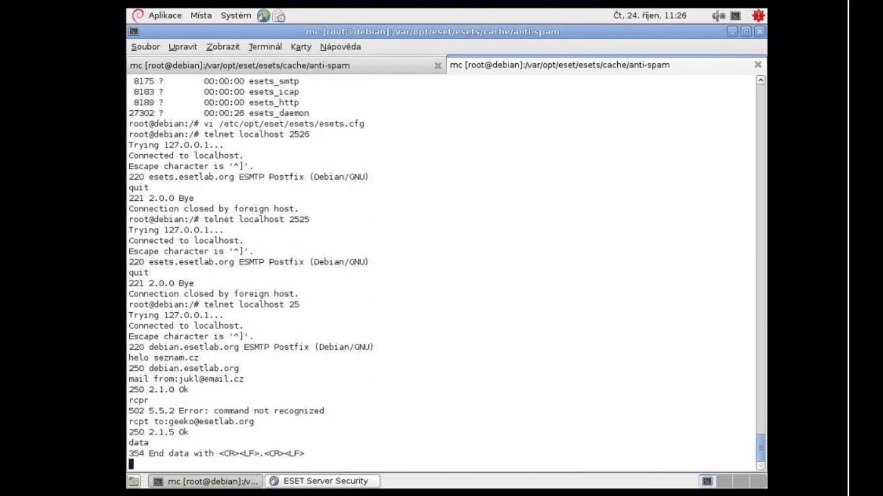
left_click(325, 481)
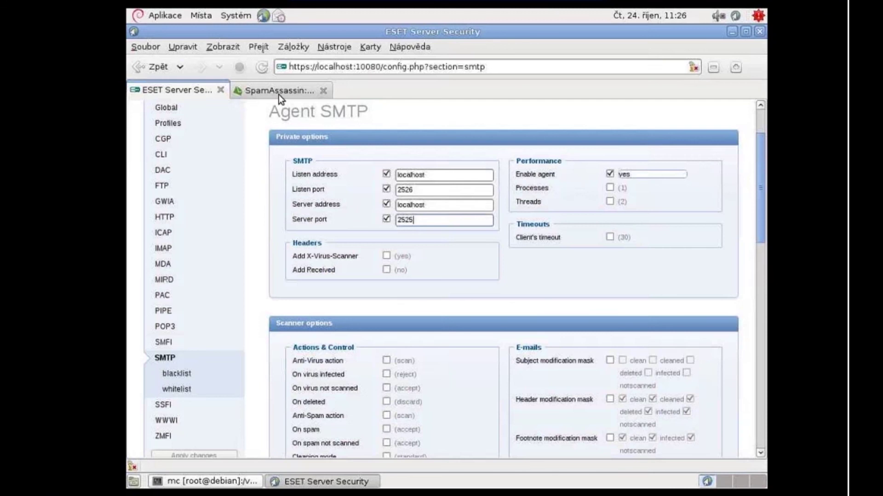
Step: Select the GTUBE test string on the SpamAssassin page for pasting into the terminal
left_click(278, 95)
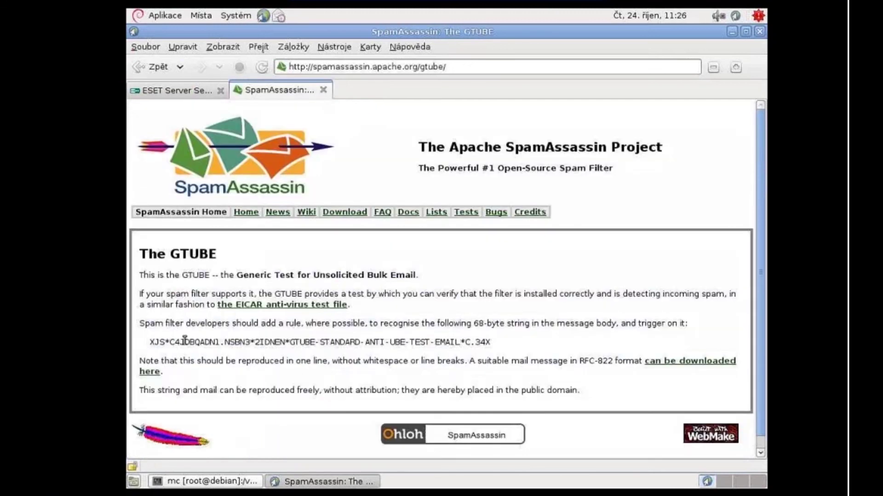
left_click_drag(150, 342, 492, 344)
key("ctrl+c")
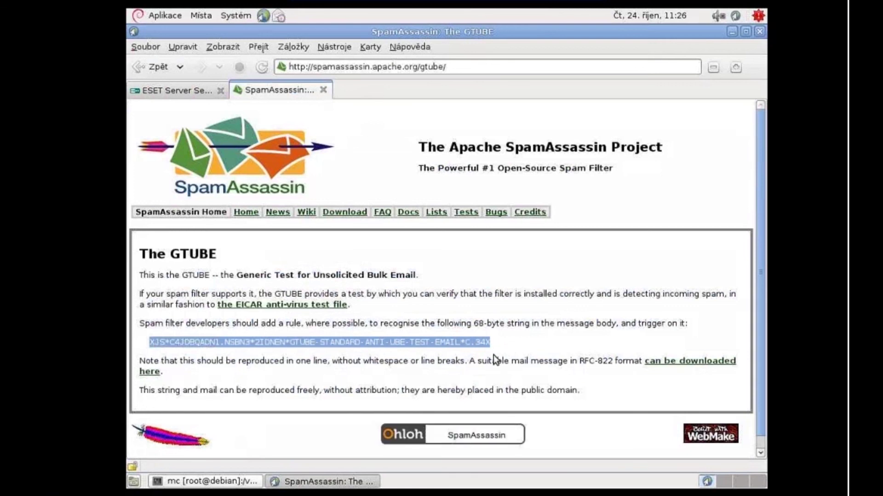
left_click(238, 483)
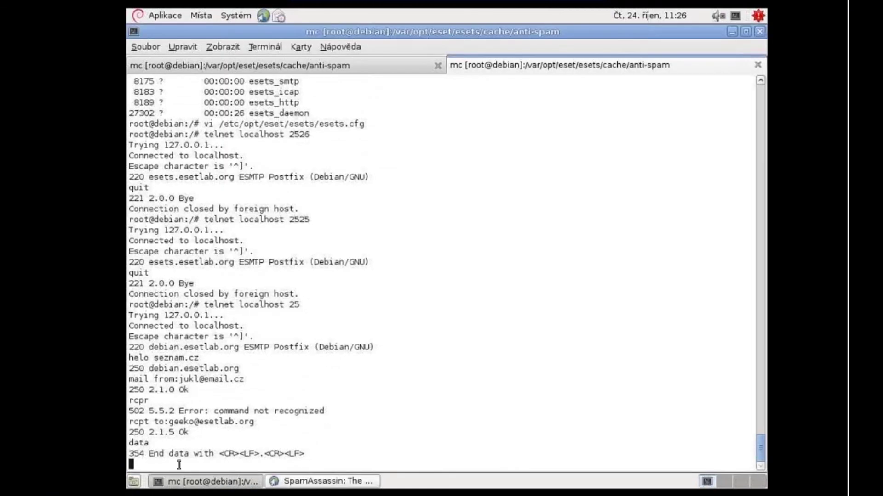
Step: Send the GTUBE string as the message body, end it with '.', and quit the session
middle_click(179, 465)
key("Return")
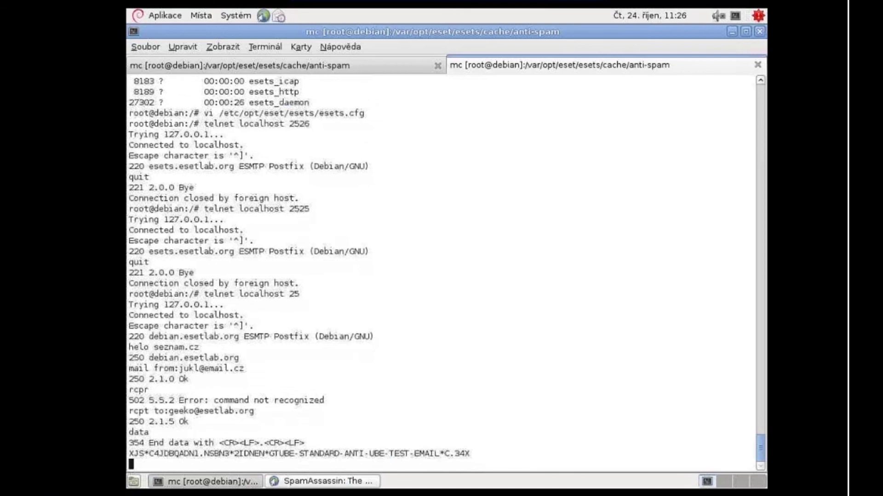
type(".")
key("Return")
type("quit")
key("Return")
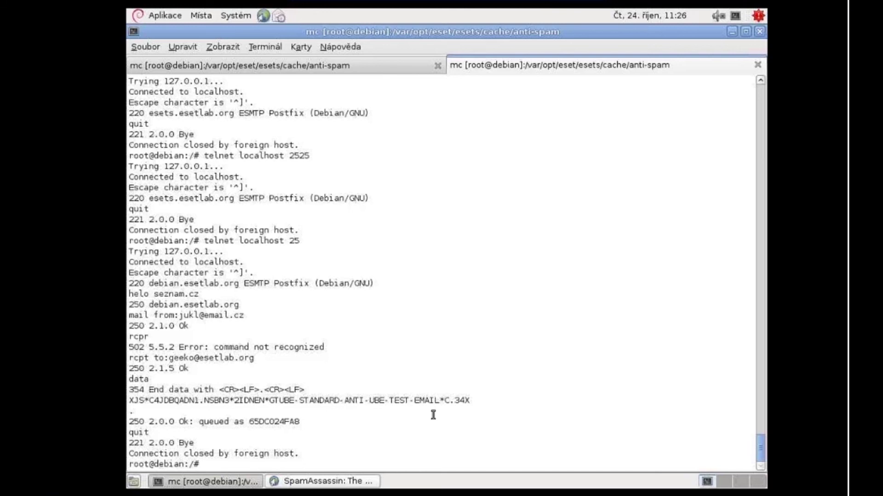
key("ctrl+alt+Return")
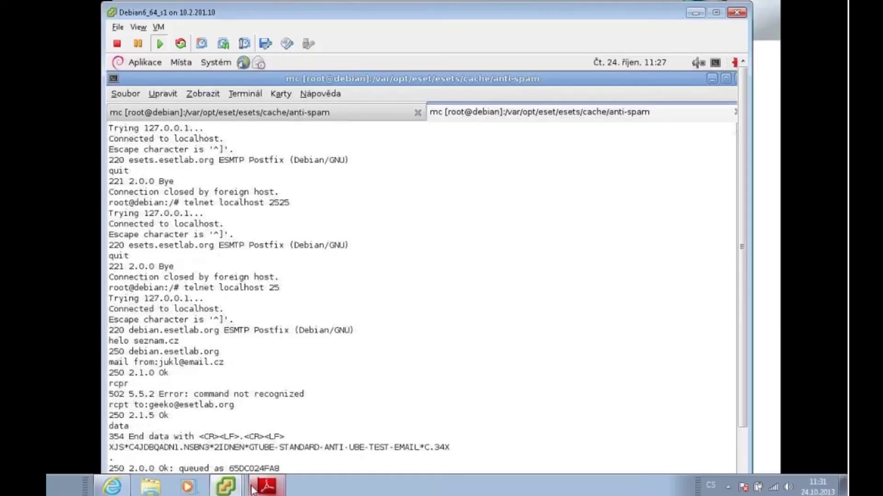
Step: In Thunderbird on WinXP_1, fetch new mail and open the incoming [SPAM] message
mouse_move(226, 486)
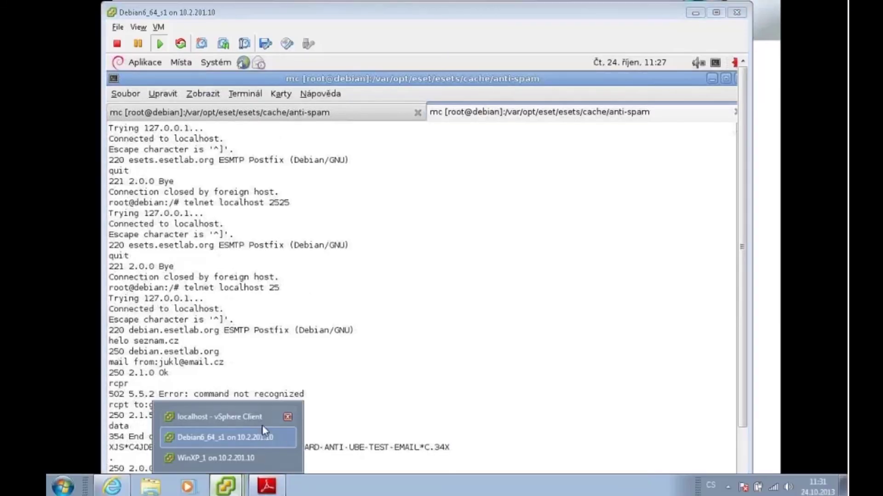
left_click(247, 458)
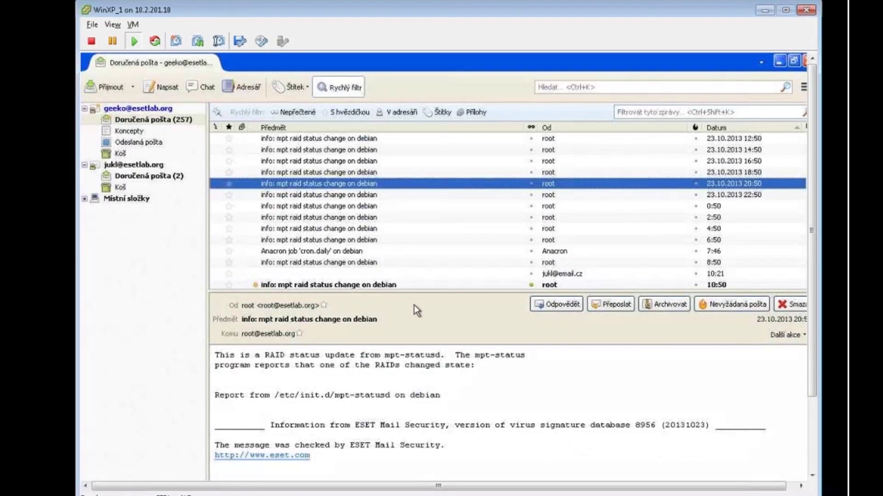
scroll(424, 279, "down", 1)
left_click(424, 278)
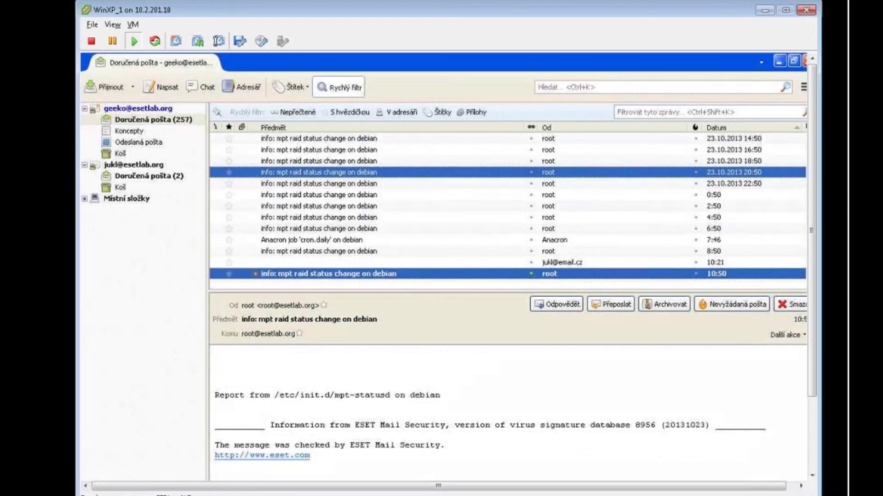
left_click(108, 88)
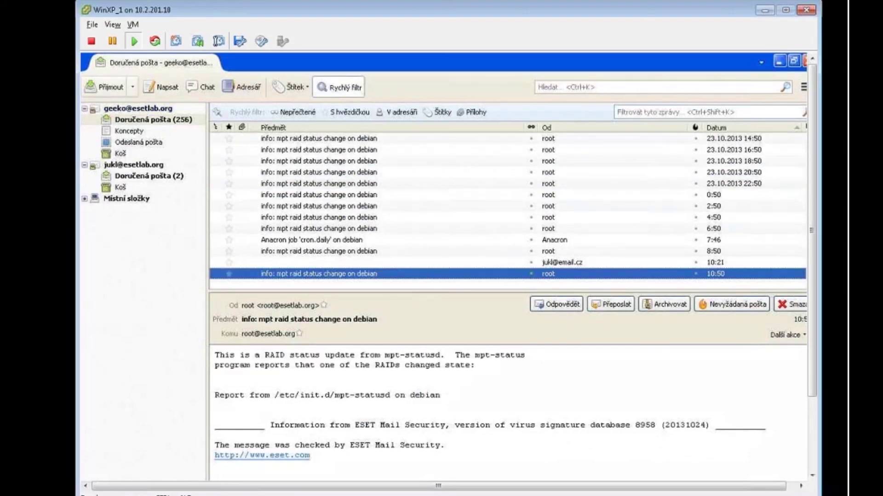
left_click(375, 286)
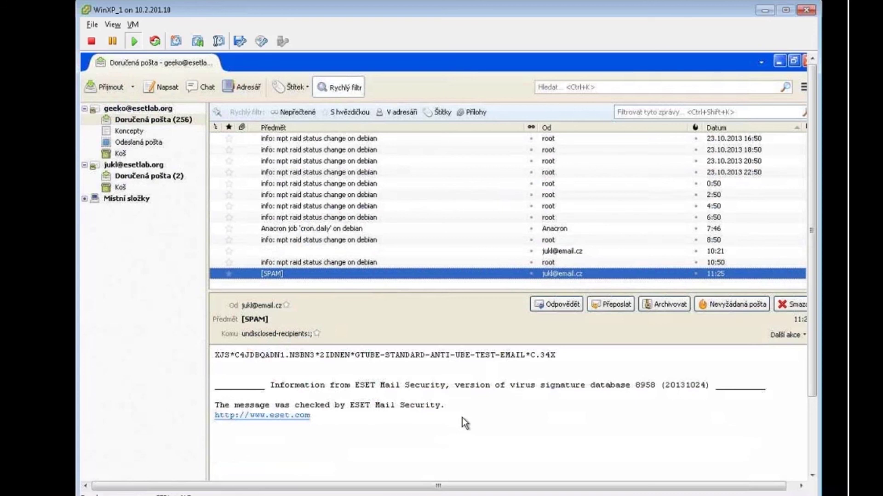
left_click(267, 487)
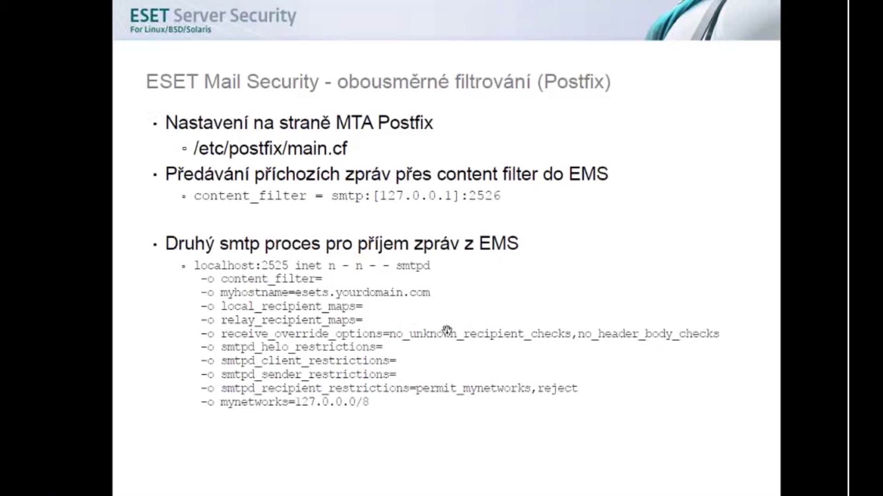
Step: Advance the slides to the POP3 scanning slide, then return to the Debian VM
key("Right")
key("Right")
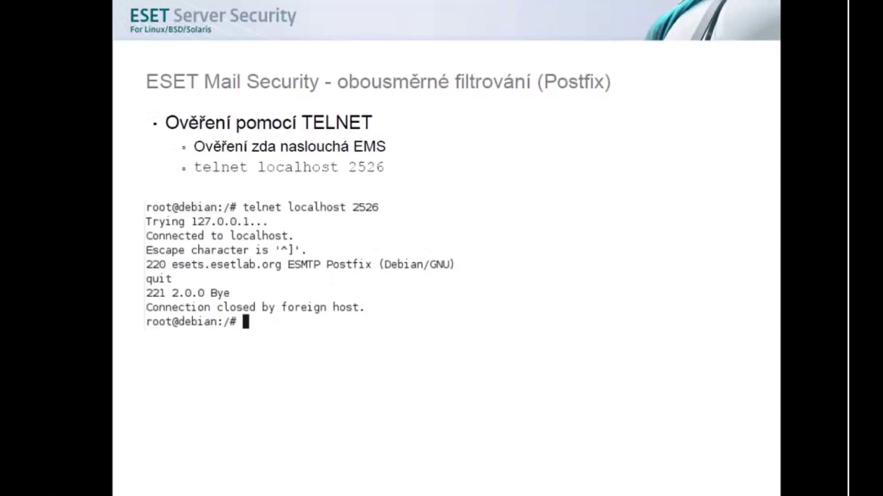
key("Right")
key("Right")
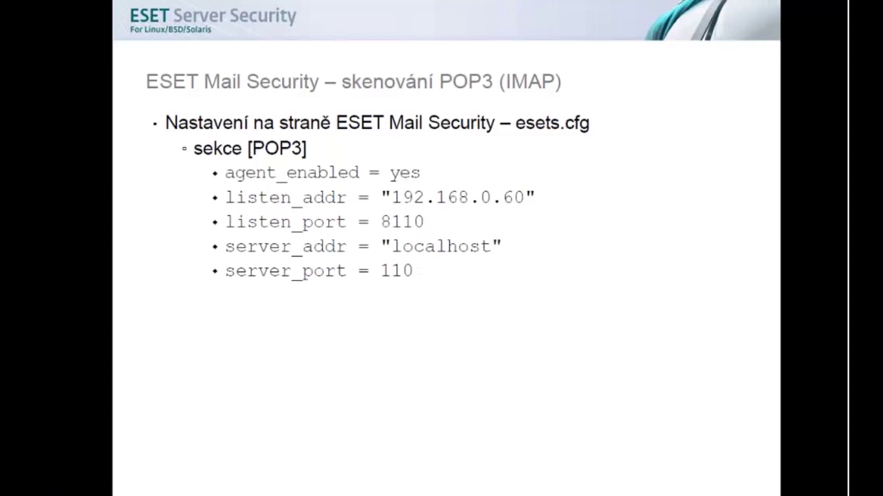
left_click(417, 344)
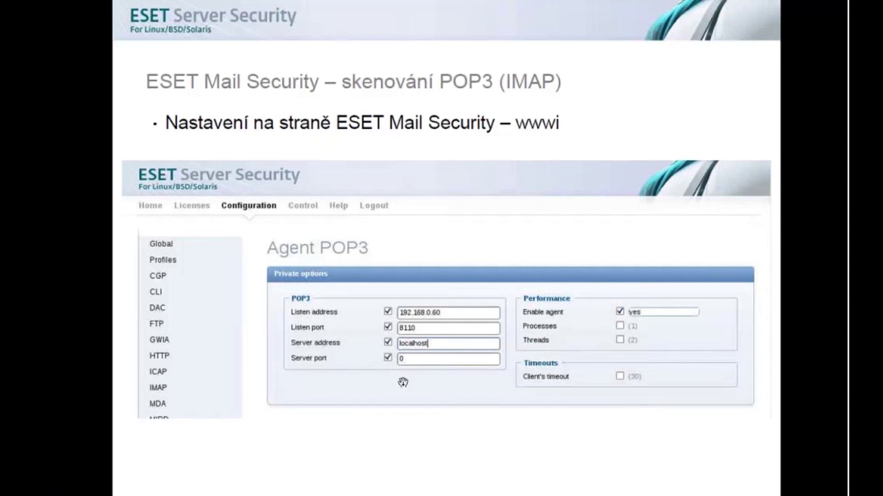
key("alt+Tab")
key("alt+Tab")
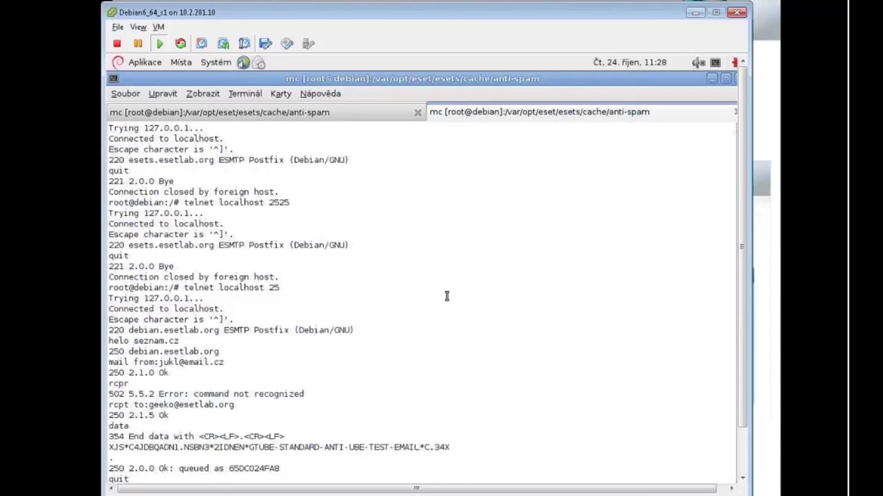
Step: With the Debian VM full screen, open the POP3 agent configuration in ESET Server Security
key("ctrl+alt+Return")
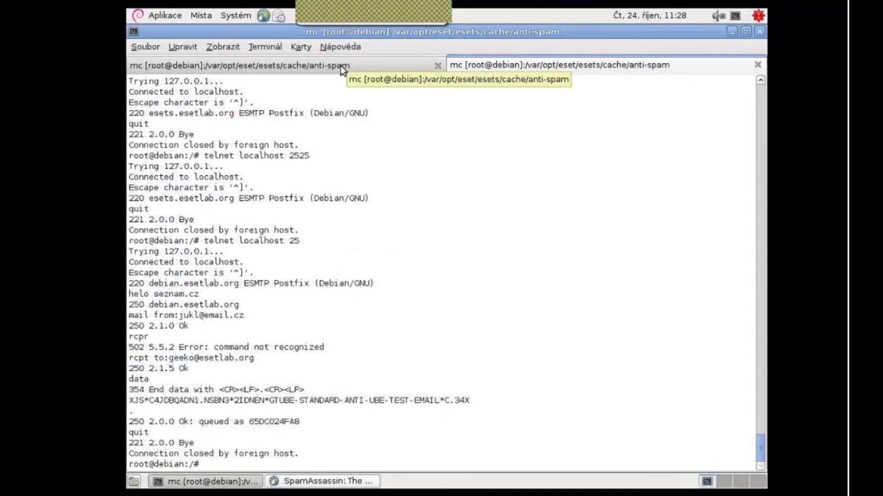
left_click(341, 65)
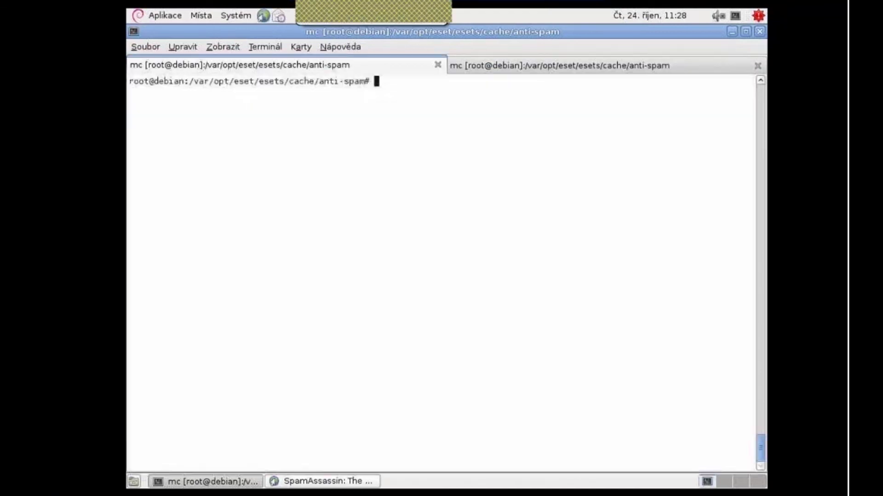
left_click(455, 67)
left_click(285, 487)
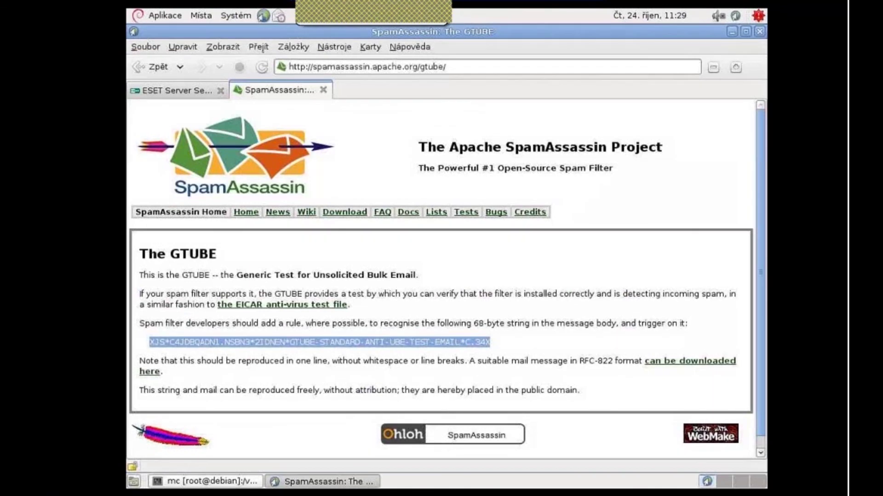
key("ctrl+Page_Up")
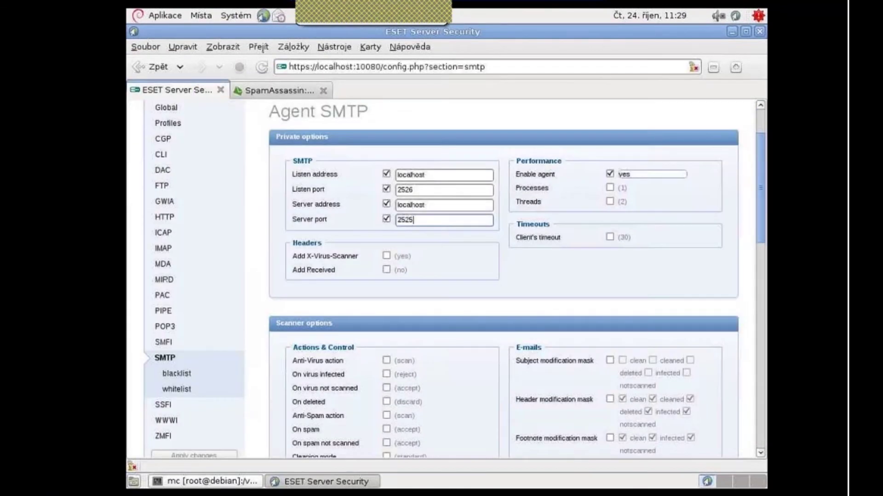
left_click(164, 327)
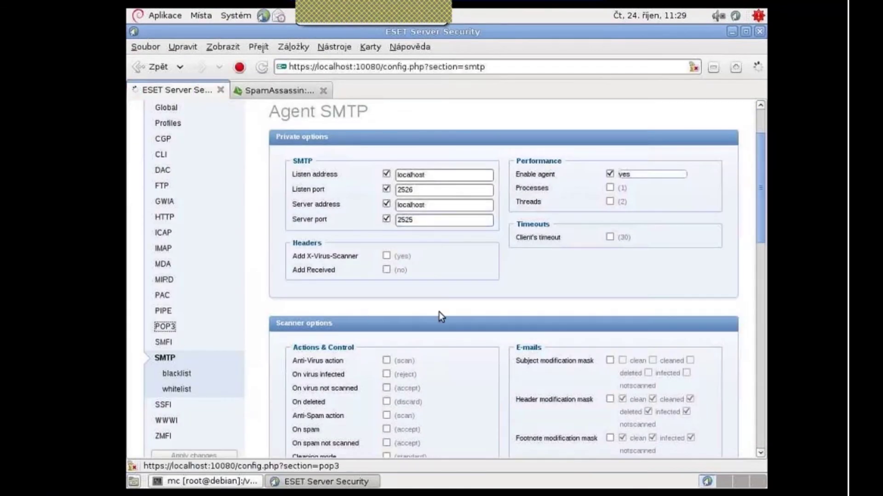
Step: Set the POP3 agent to listen on 192.168.0.60 port 8110 and forward to localhost port 110
scroll(457, 310, "down", 3)
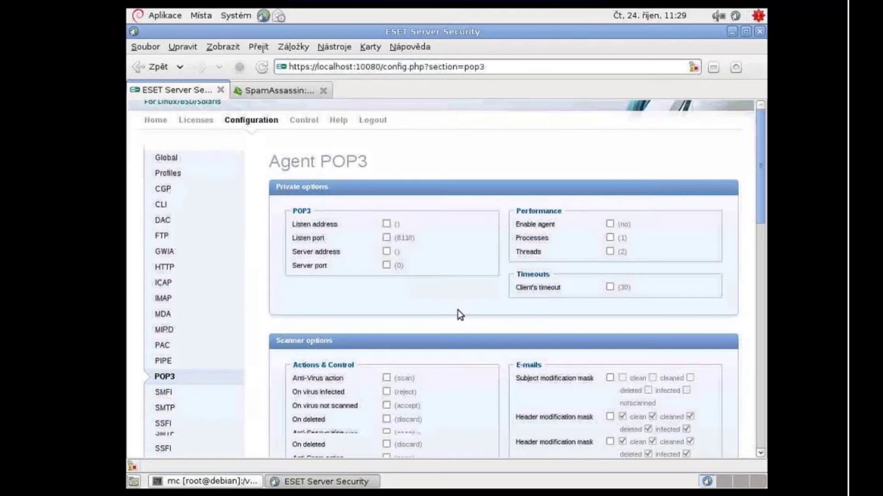
scroll(463, 333, "up", 3)
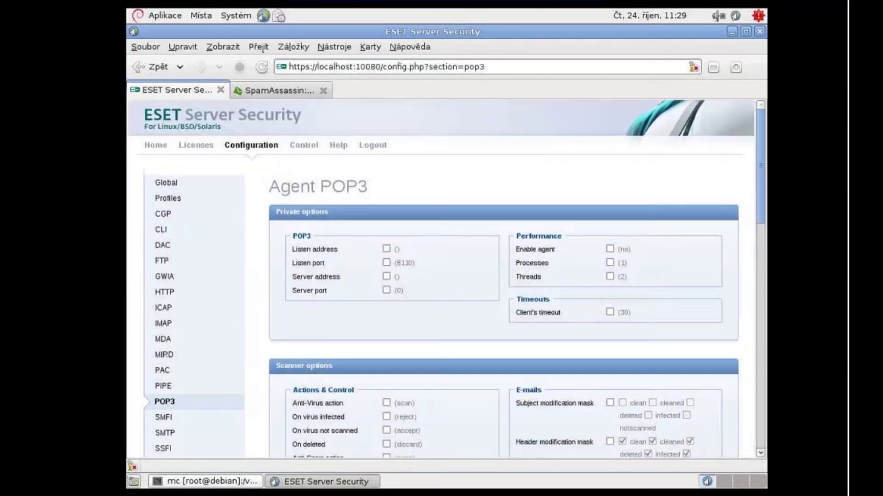
left_click(386, 249)
left_click(423, 252)
type("19")
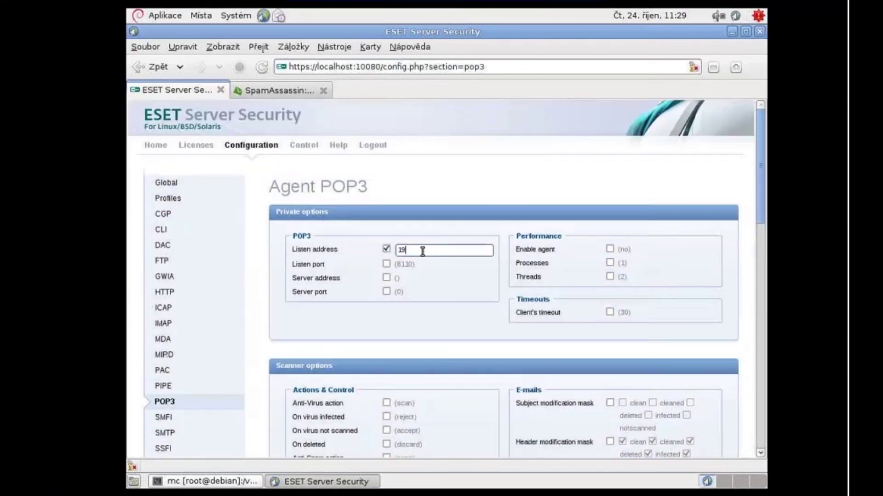
type("2.168.0.60")
left_click(386, 263)
left_click(385, 279)
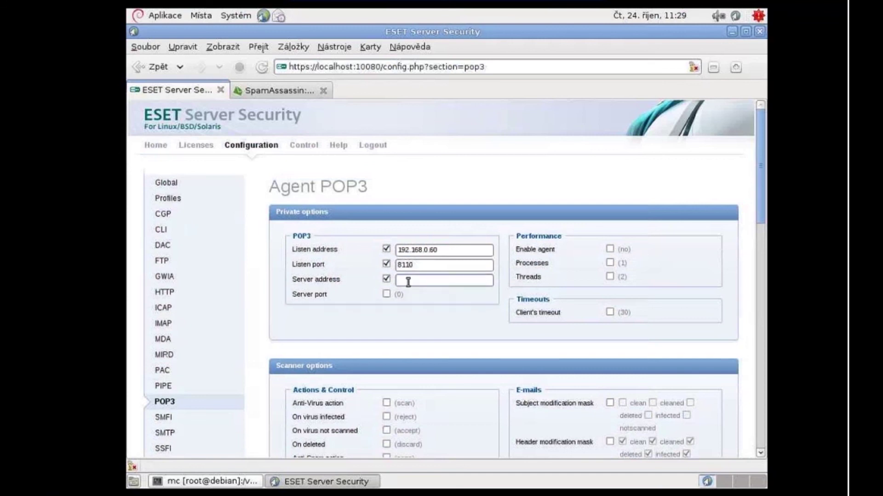
type("localhost")
left_click(387, 293)
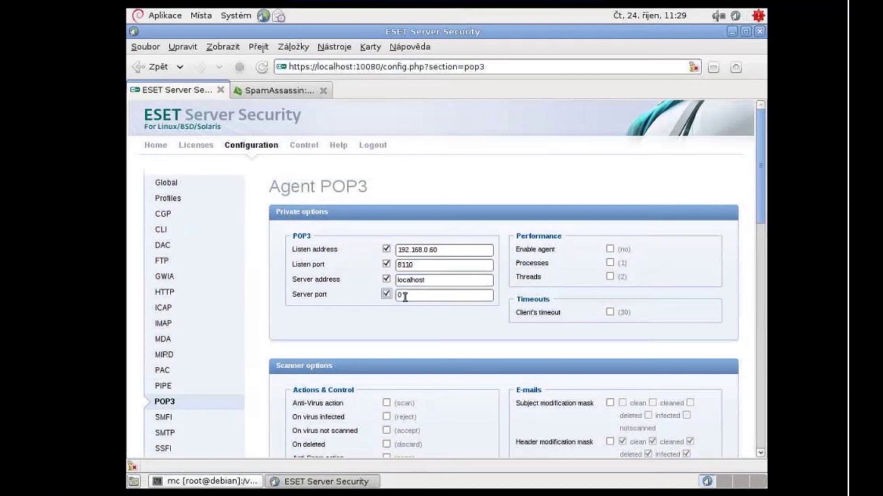
left_click(407, 297)
key("BackSpace")
type("110")
Step: Try the Anti-Spam action option, then revert it so it stays unchecked at its default
scroll(457, 333, "down", 4)
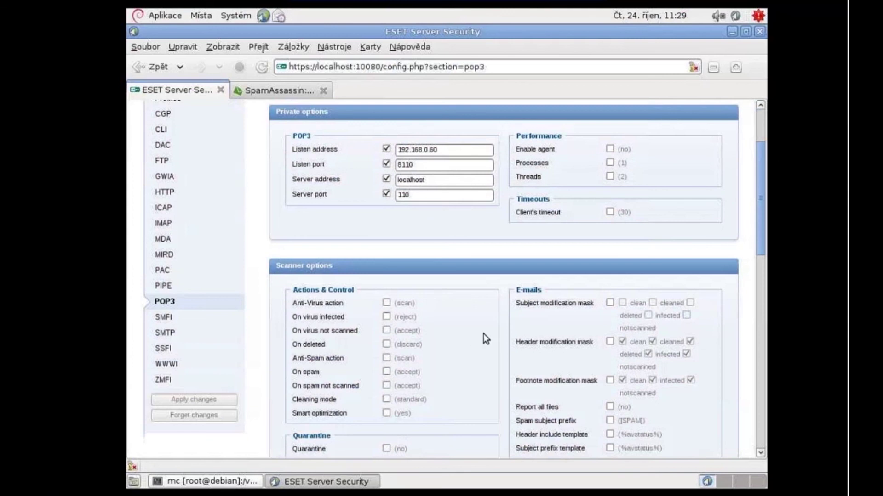
scroll(484, 334, "down", 5)
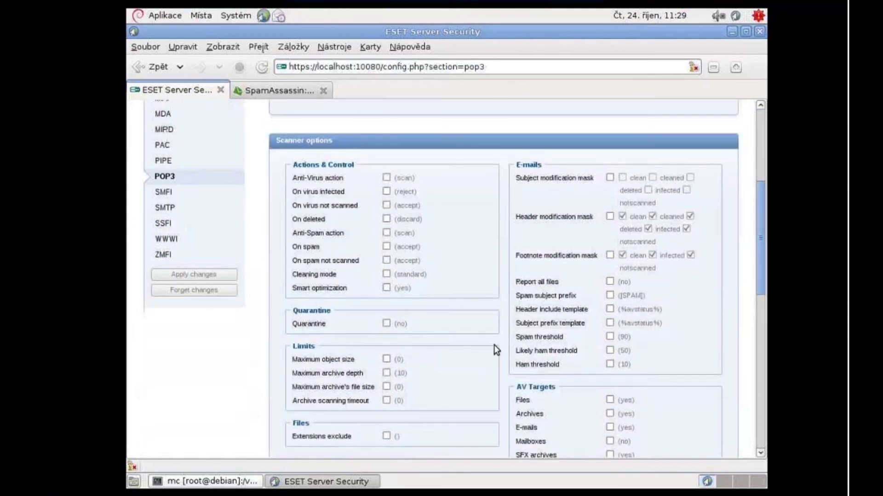
scroll(494, 349, "up", 5)
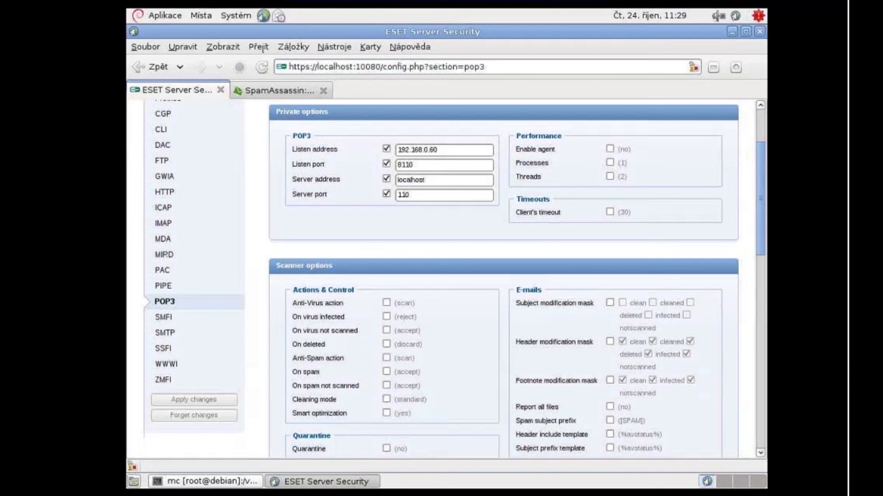
left_click(390, 359)
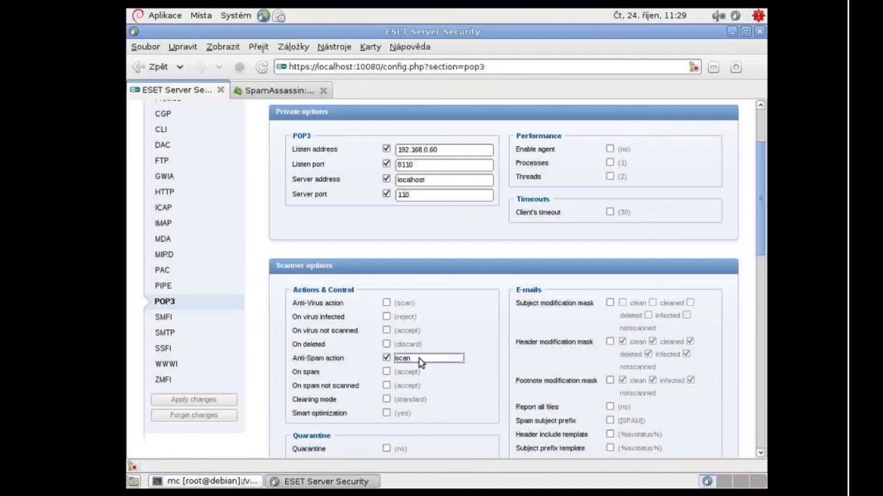
left_click(427, 357)
left_click(426, 371)
left_click(386, 357)
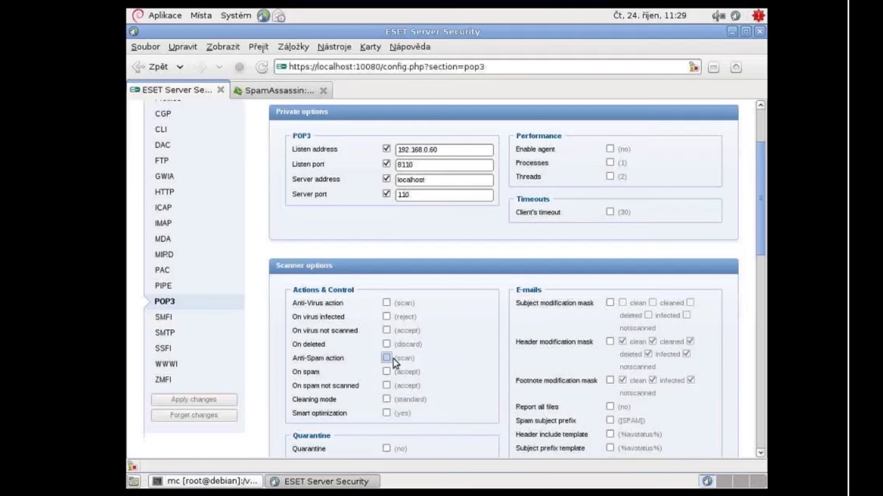
left_click(463, 357)
scroll(478, 349, "down", 15)
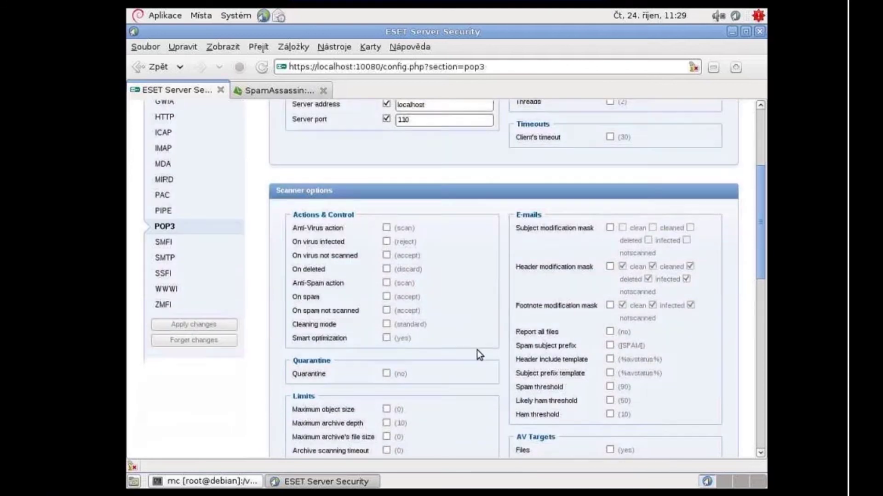
scroll(404, 432, "down", 5)
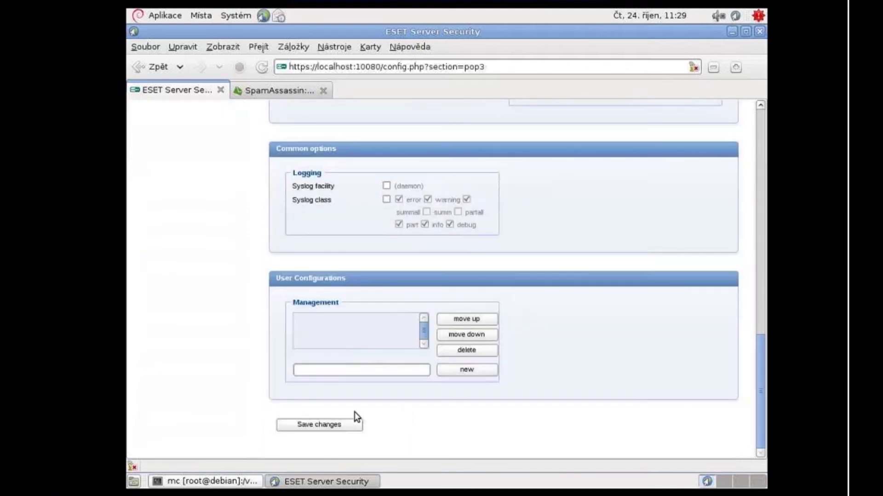
Step: Save the POP3 agent settings and apply all configuration changes, confirming with Yes
left_click(340, 423)
scroll(344, 301, "down", 3)
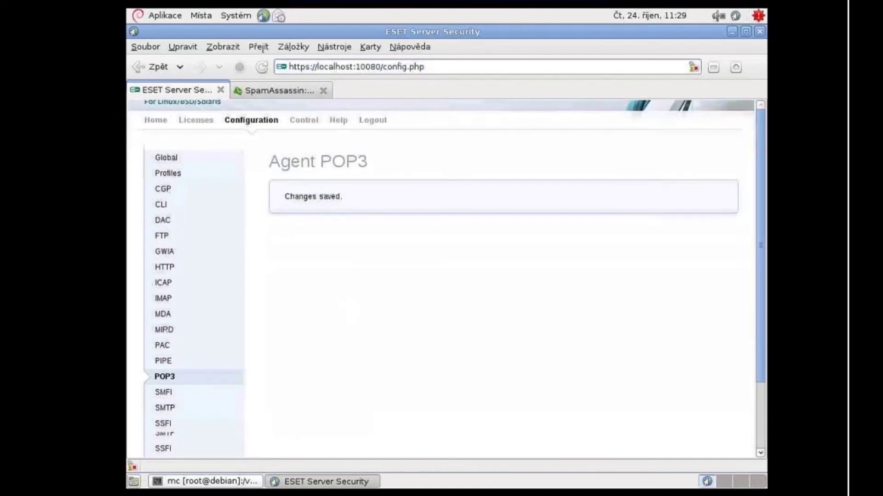
left_click(194, 415)
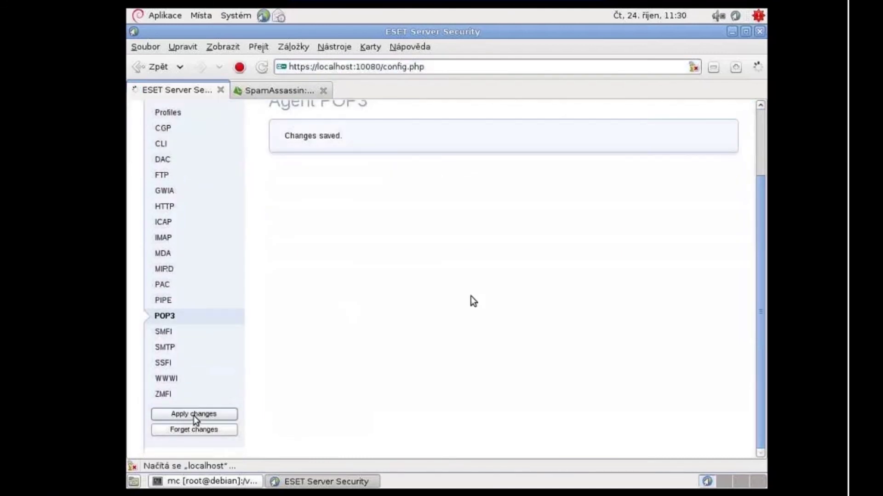
left_click(307, 238)
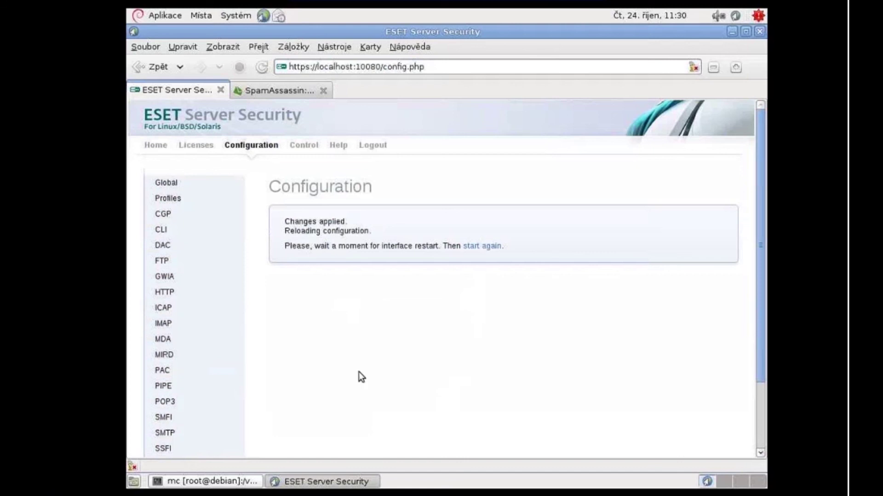
key("alt+Tab")
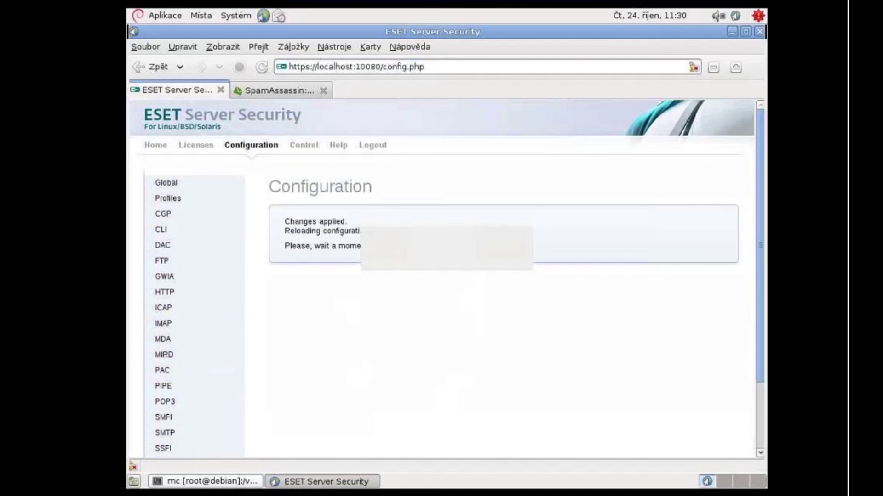
key("ctrl+alt+Return")
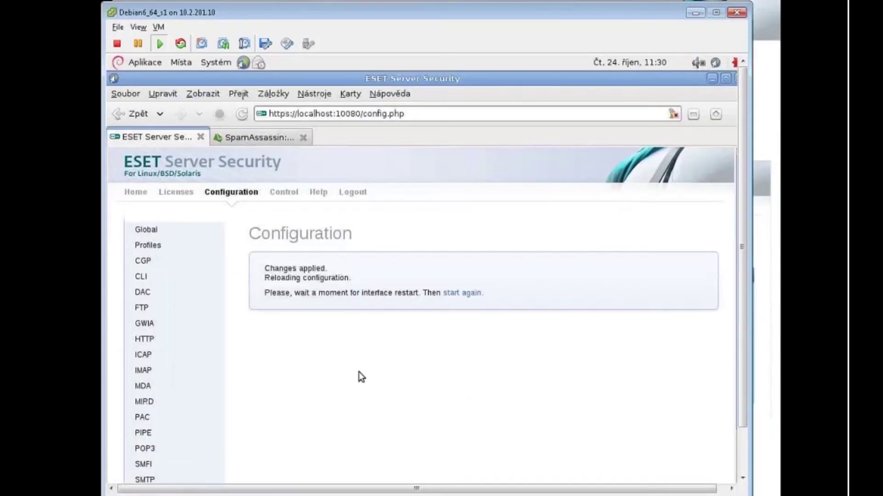
Step: In WinXP_1's Thunderbird, open the second account's inbox and the '[SPAM]string v predmetu' message
left_click(225, 485)
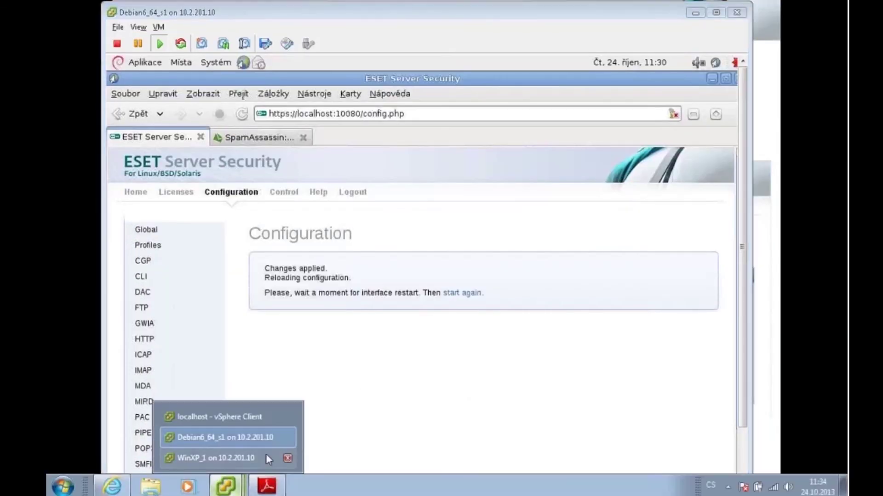
left_click(252, 459)
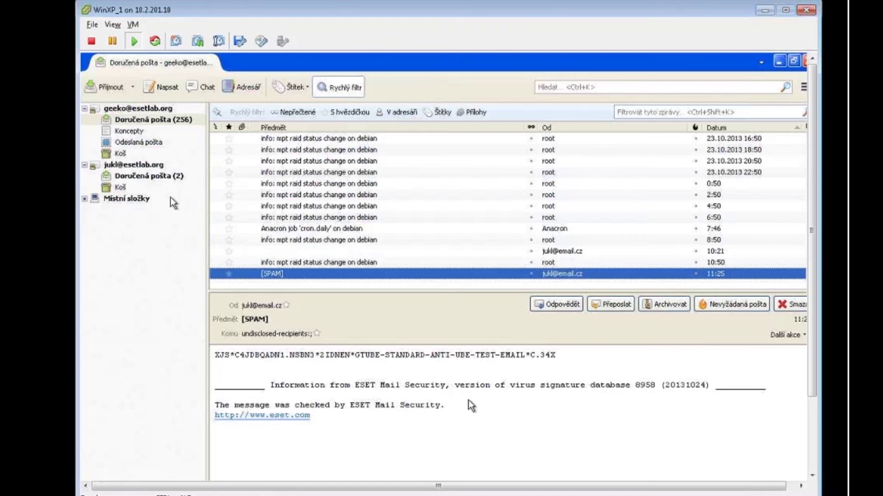
left_click(132, 177)
left_click(286, 229)
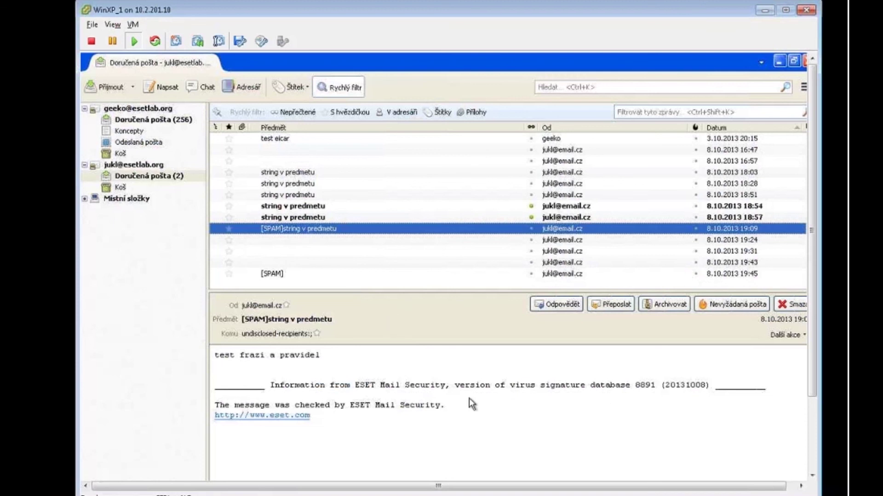
mouse_move(469, 495)
Step: Advance the slides past POP3 redirection to the smtp_spec.cfg [blacklist] and [whitelist] example
mouse_move(239, 494)
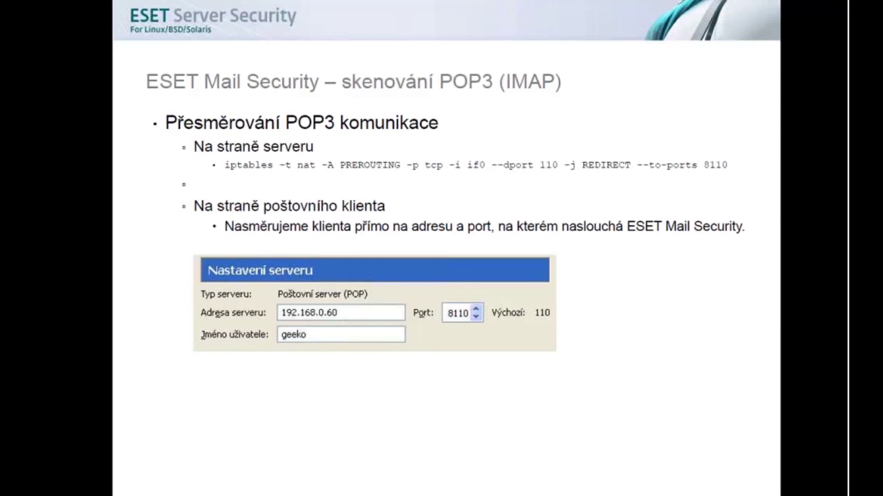
left_click(457, 251)
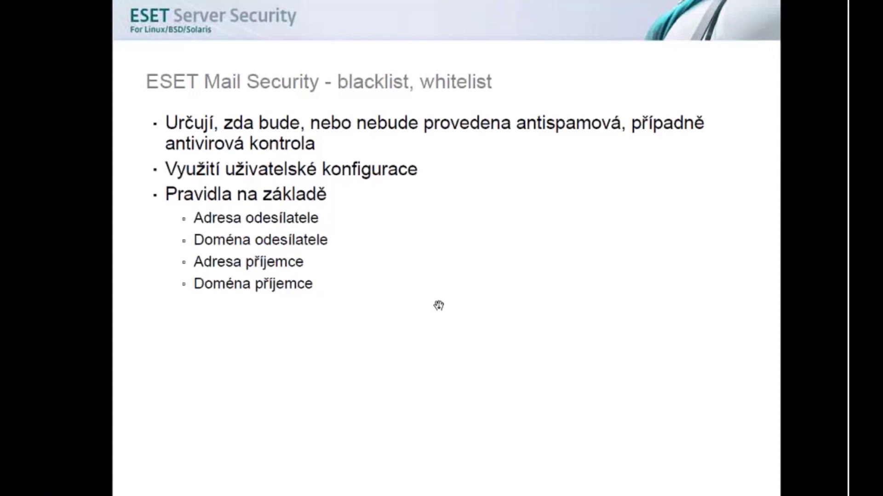
left_click(457, 327)
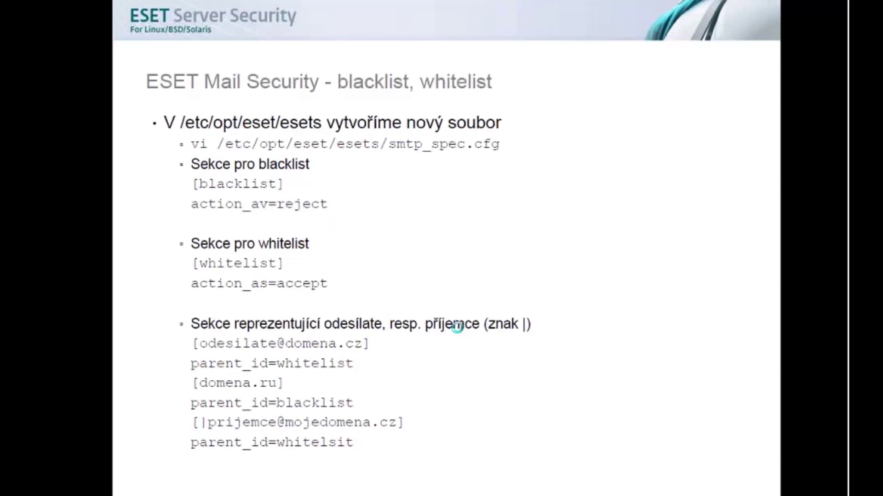